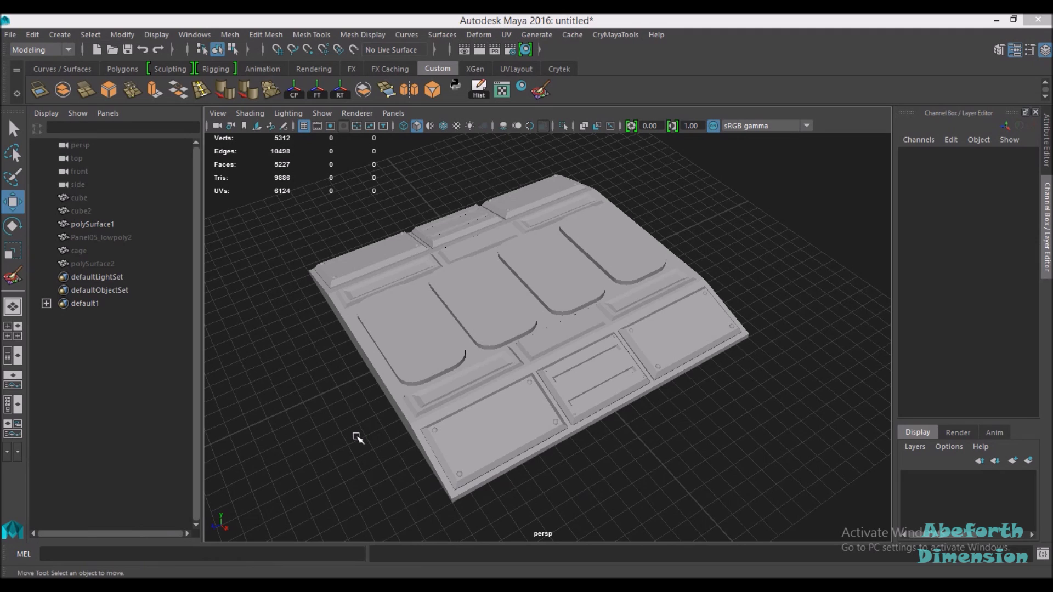
Hide the high-poly polySurface1 and unhide Panel05_lowpoly2 from the Outliner
alt+drag(419, 417, 600, 364)
click(498, 334)
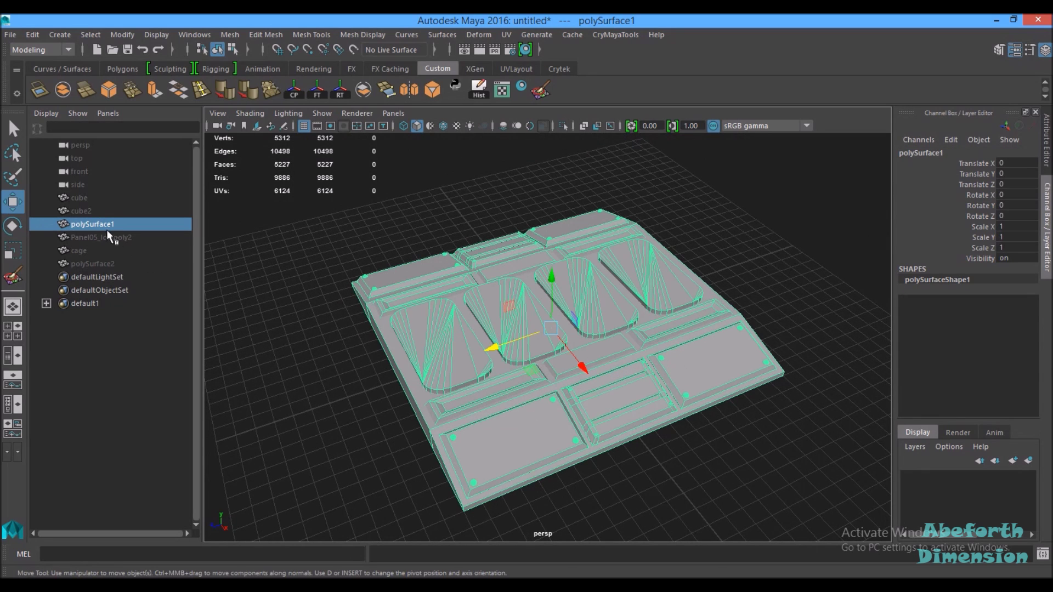
key(ctrl+h)
click(106, 236)
key(shift+h)
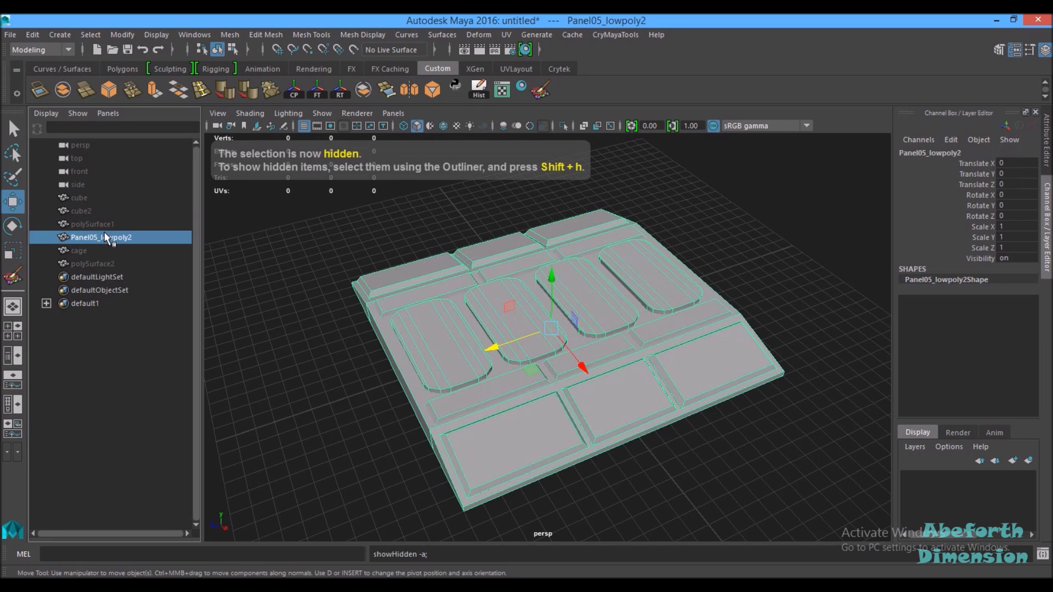
Inspect the low-poly panel's UV layout in the UV Editor, then close it
click(498, 89)
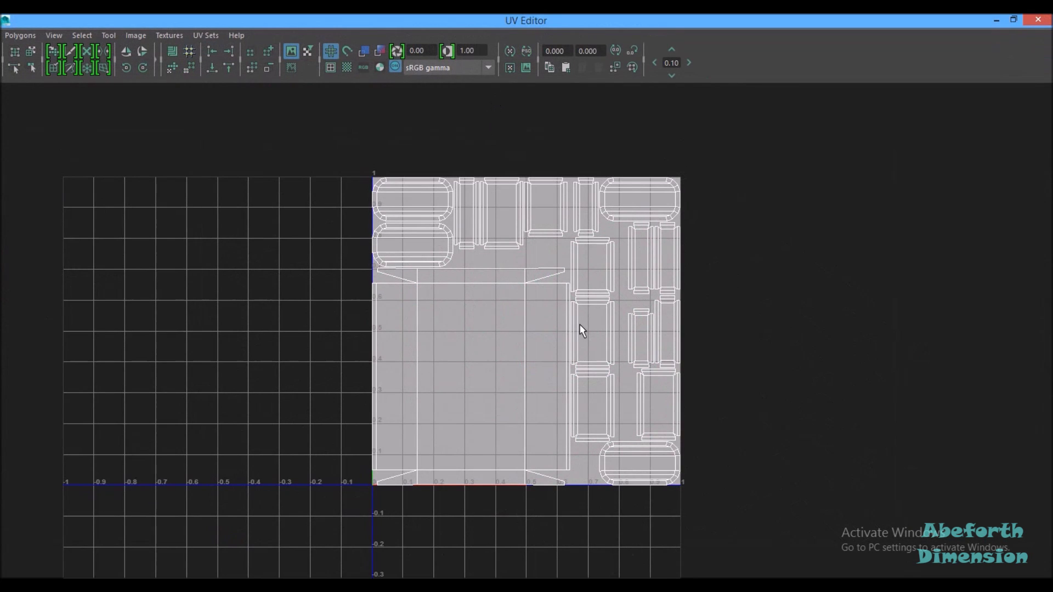
drag(453, 17, 817, 22)
scroll(853, 364, up, 4)
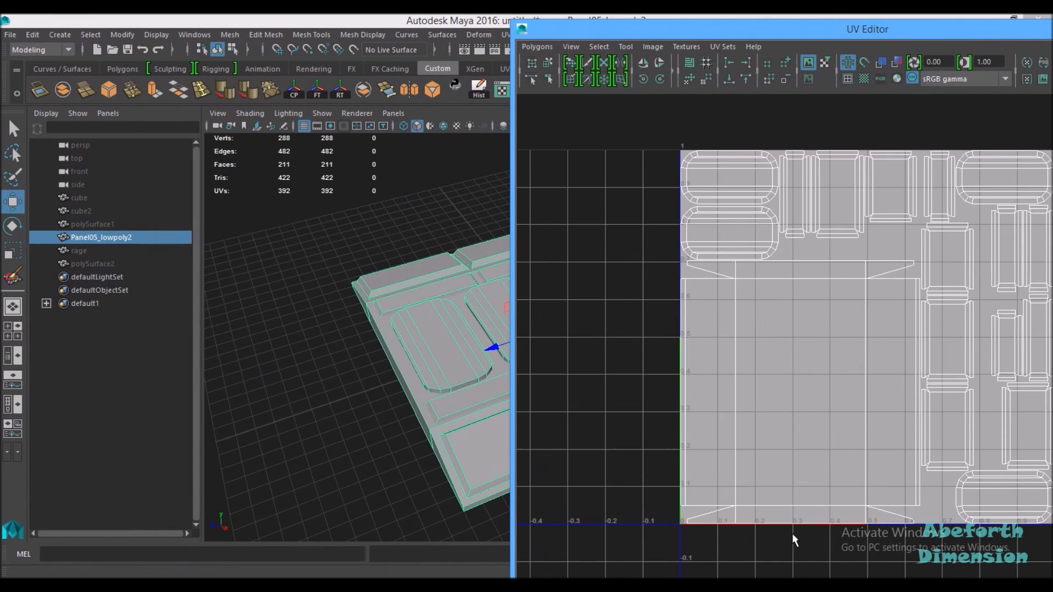
key(space)
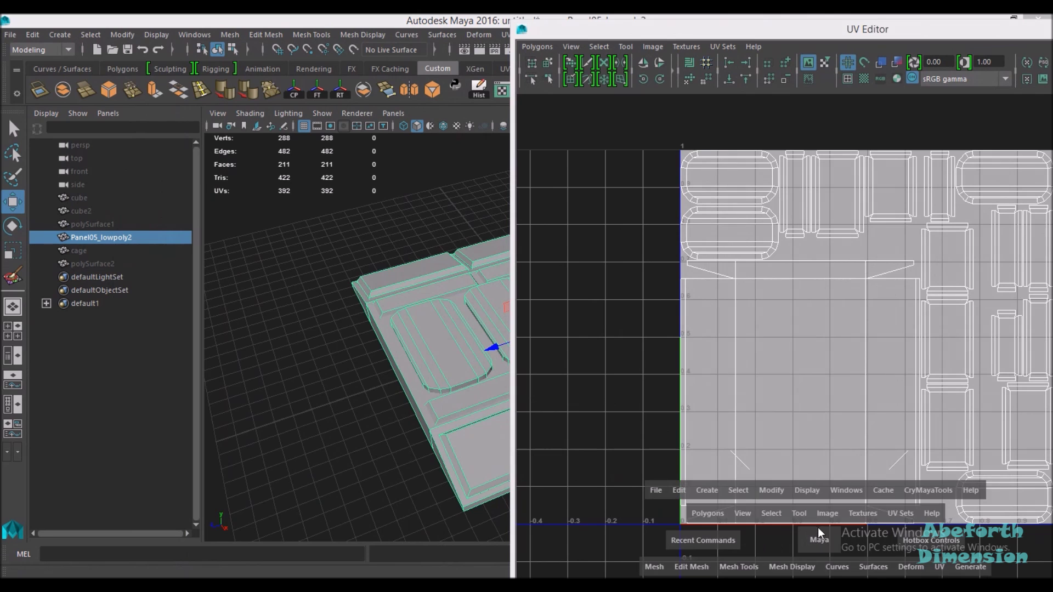
alt+middle_drag(822, 394, 768, 376)
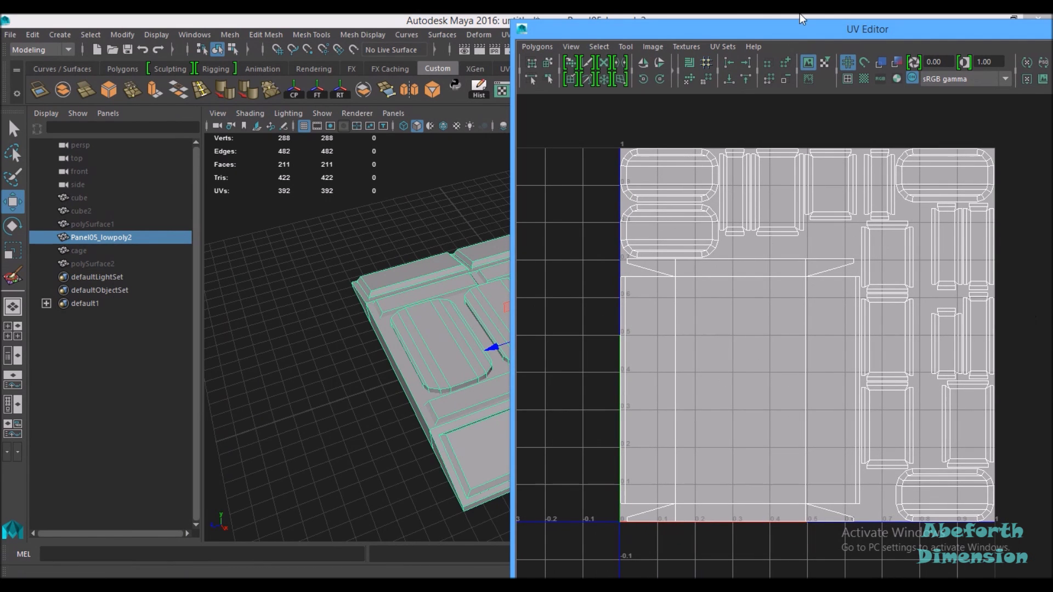
double_click(803, 30)
click(1006, 48)
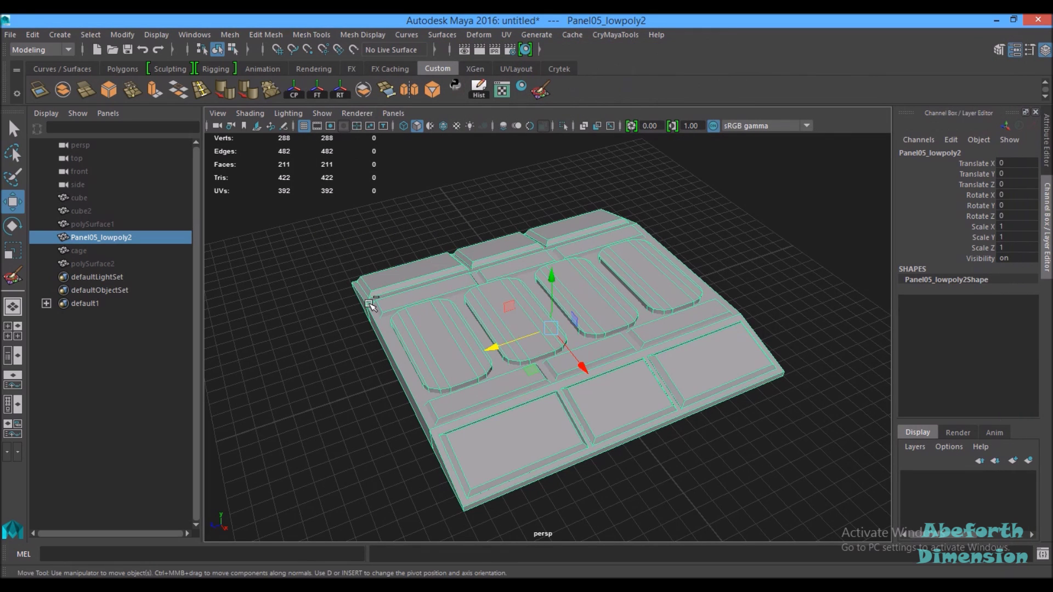
Hide Panel05_lowpoly2 and show polySurface1 again
key(ctrl+h)
click(96, 225)
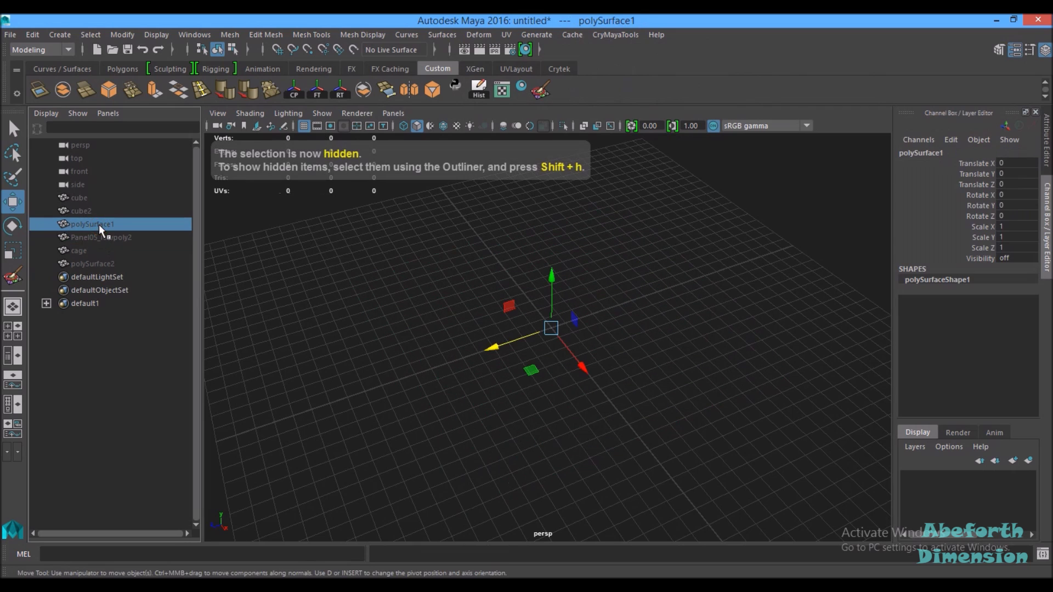
key(shift+h)
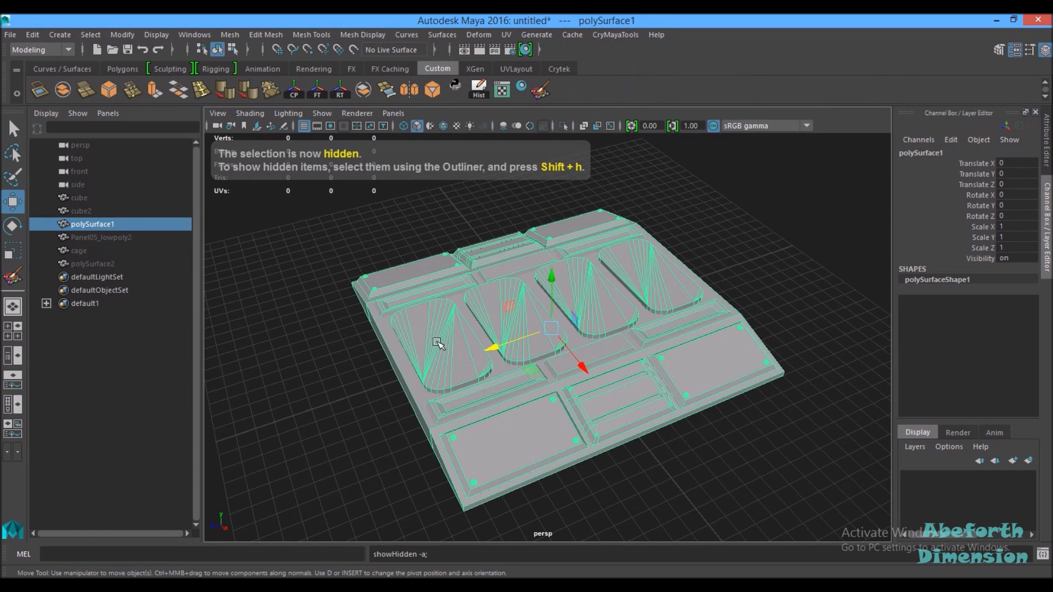
Open Hypershade and place it at the top-right beside the panel
click(588, 111)
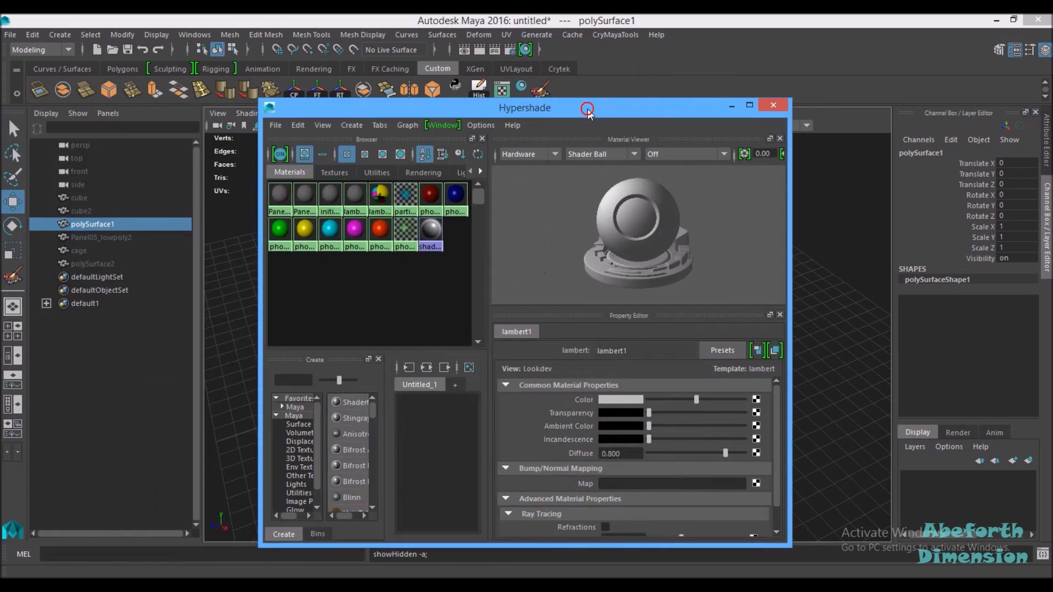
drag(588, 111, 1052, 29)
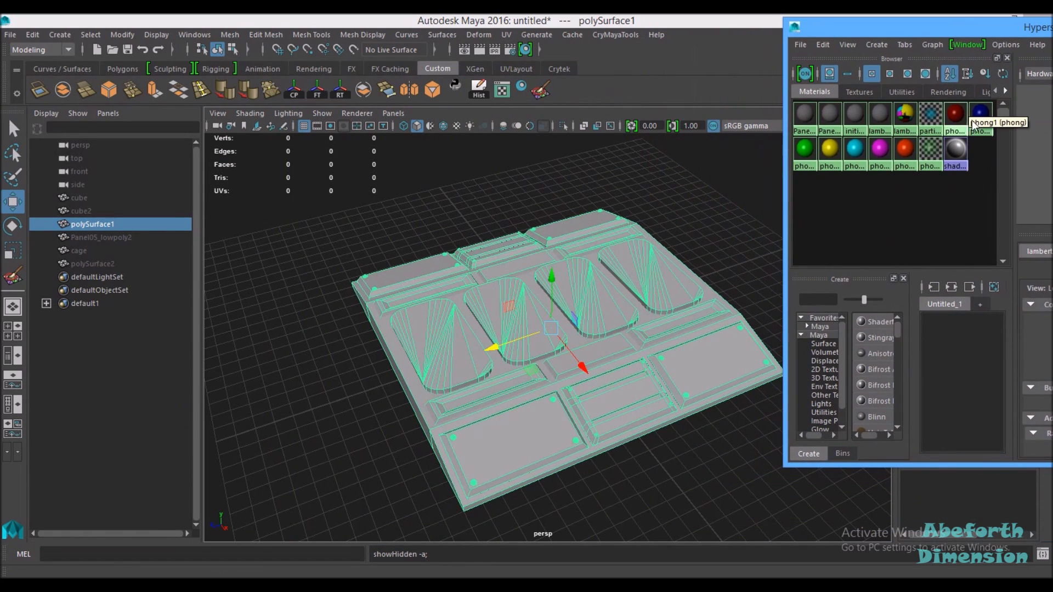
click(827, 31)
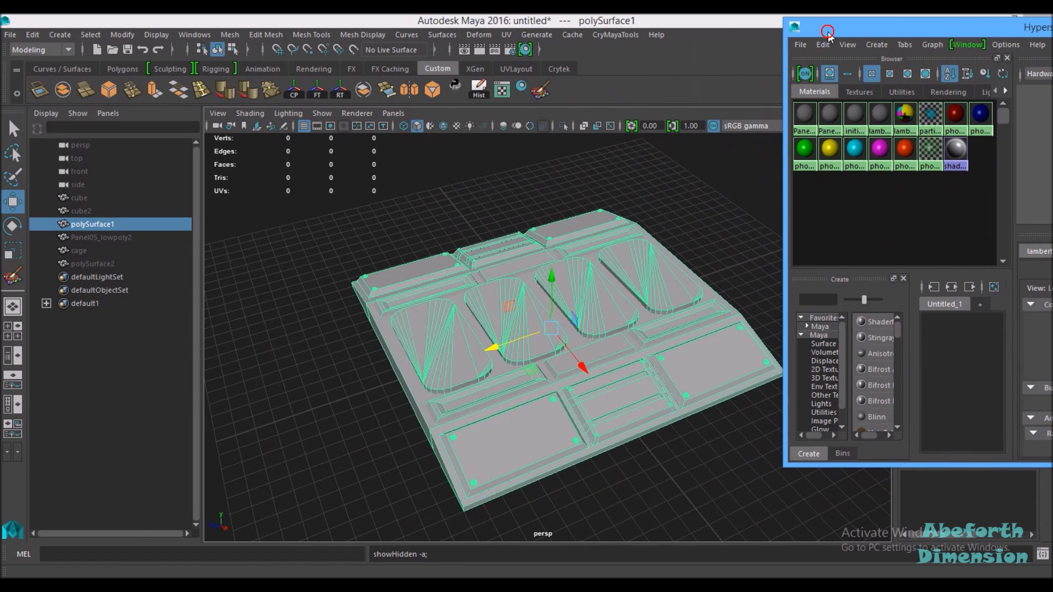
drag(828, 34, 847, 32)
Switch to the Select tool and put the high-poly mesh into Face mode
key(q)
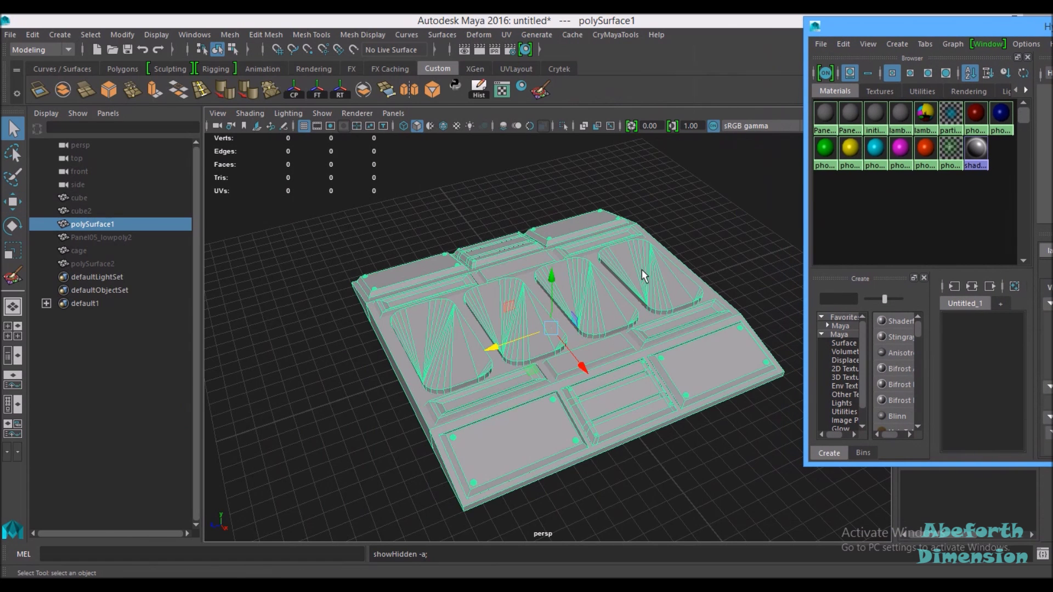
alt+drag(544, 344, 513, 317)
right_drag(513, 317, 511, 263)
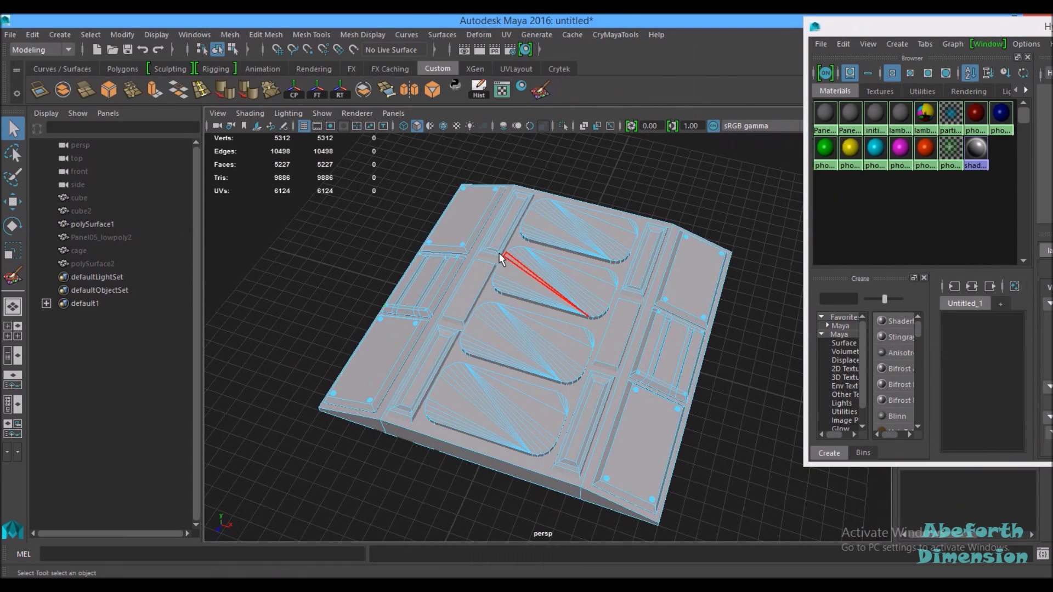
Assign the red phong1 material to the four inset panels' faces
click(540, 341)
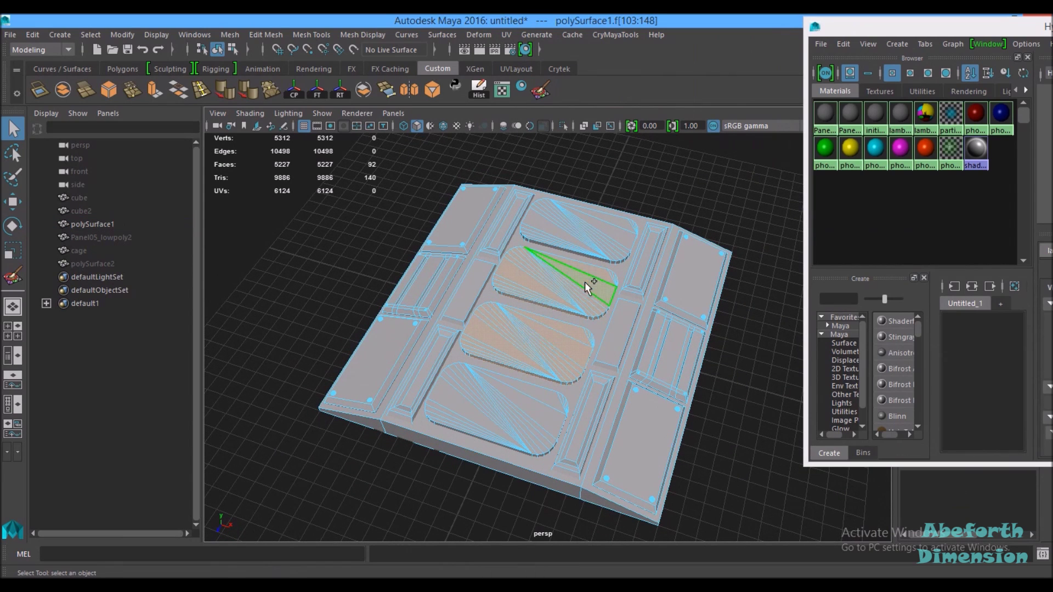
shift+click(584, 282)
shift+click(588, 224)
shift+click(503, 429)
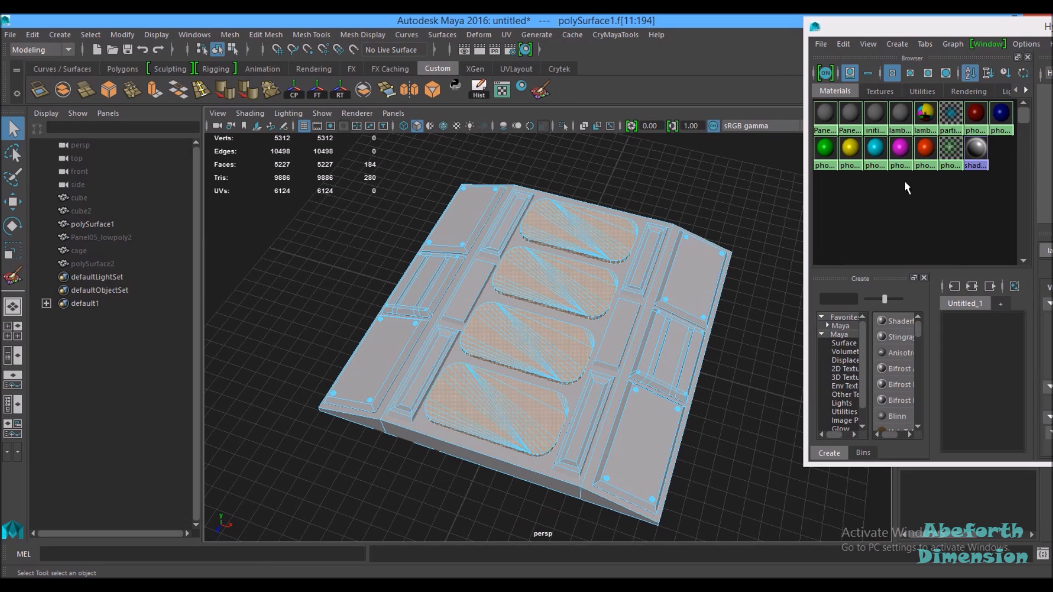
right_drag(976, 112, 883, 137)
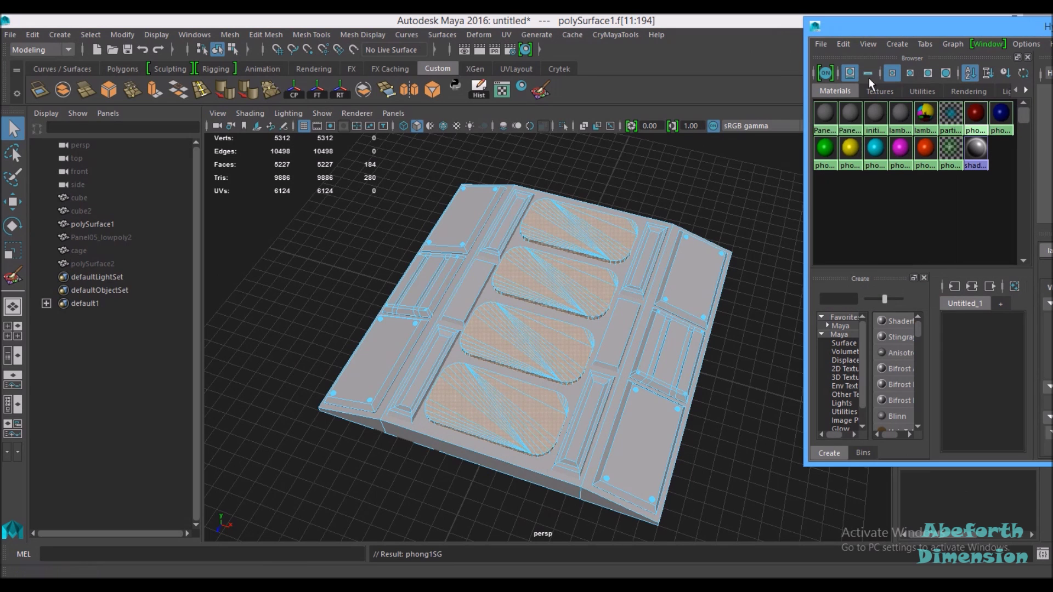
Assign the blue phong material to the bottom-right, right, top and left panels
alt+drag(701, 402, 607, 371)
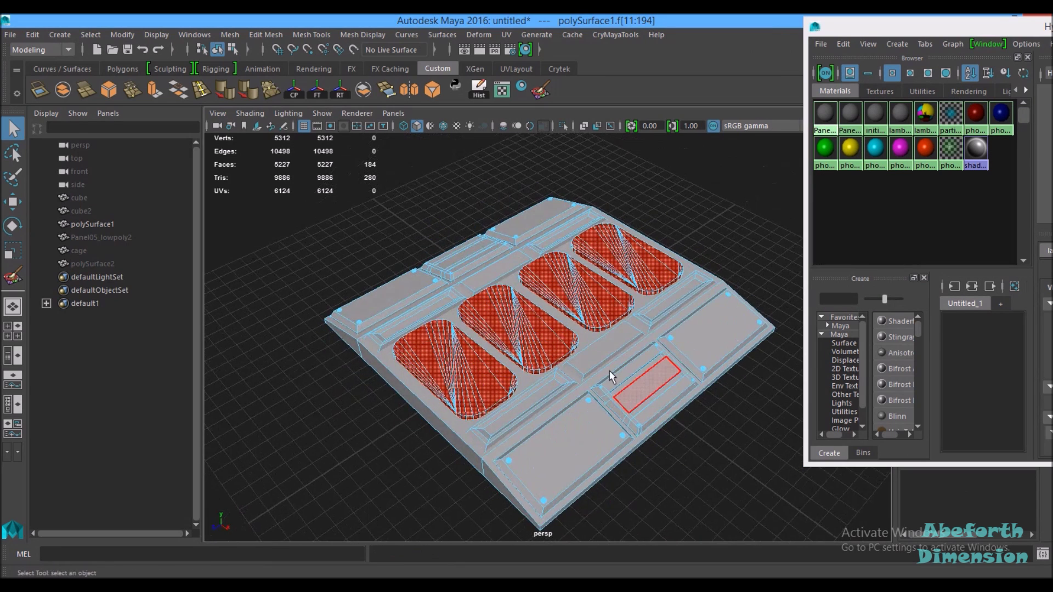
click(565, 449)
shift+click(722, 323)
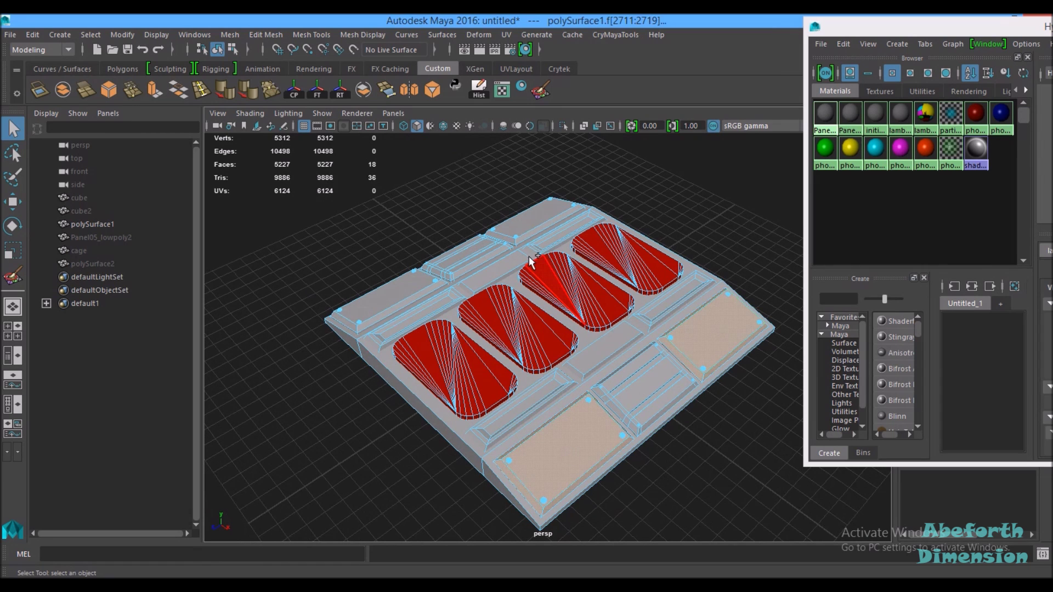
shift+click(519, 219)
shift+click(413, 291)
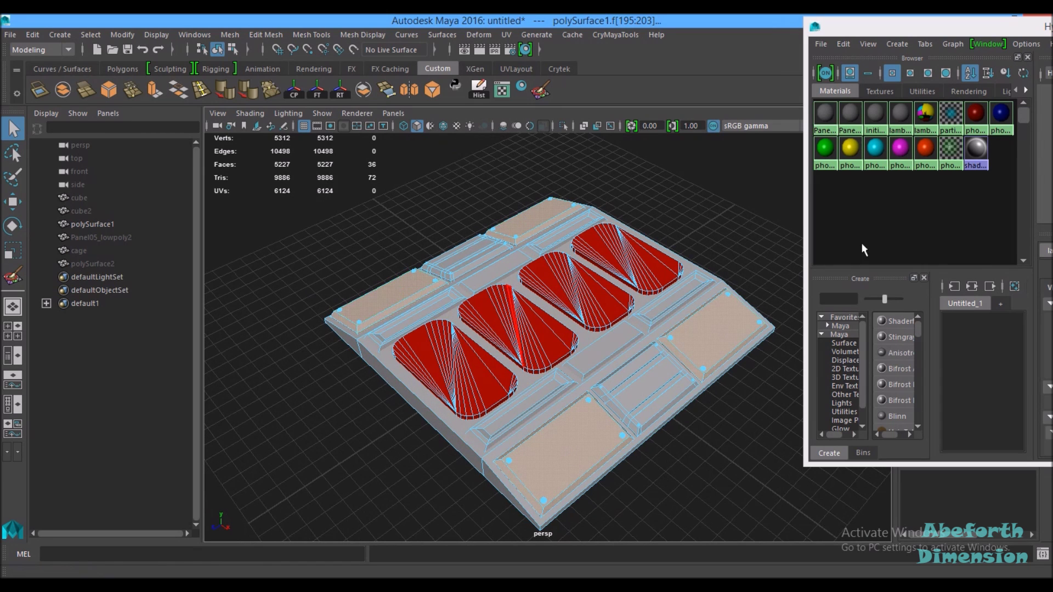
right_drag(882, 113, 900, 65)
alt+drag(582, 373, 722, 195)
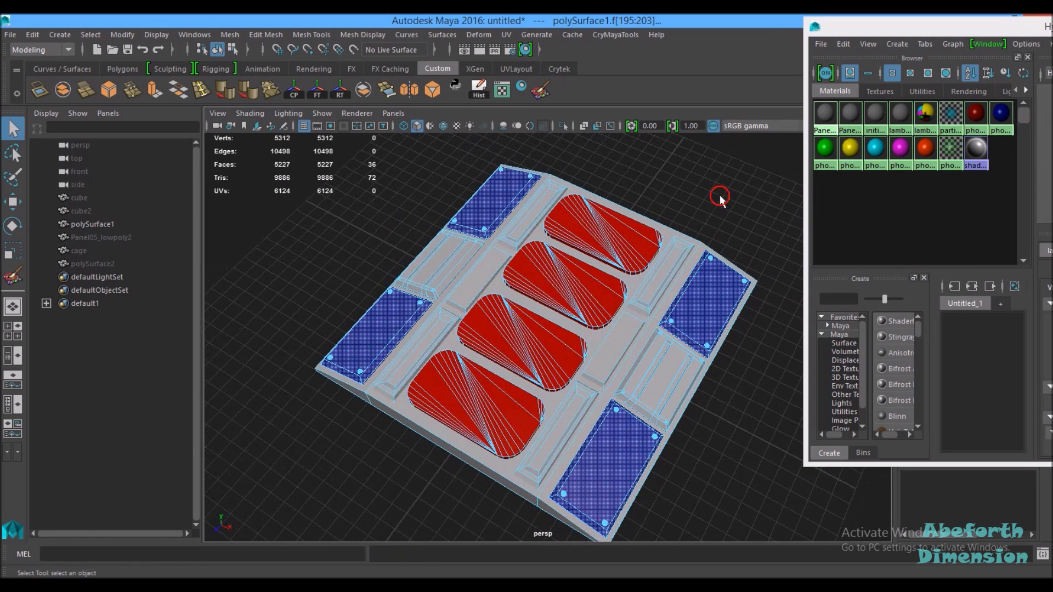
Make the two inset strips green and the panel's base faces yellow
click(665, 370)
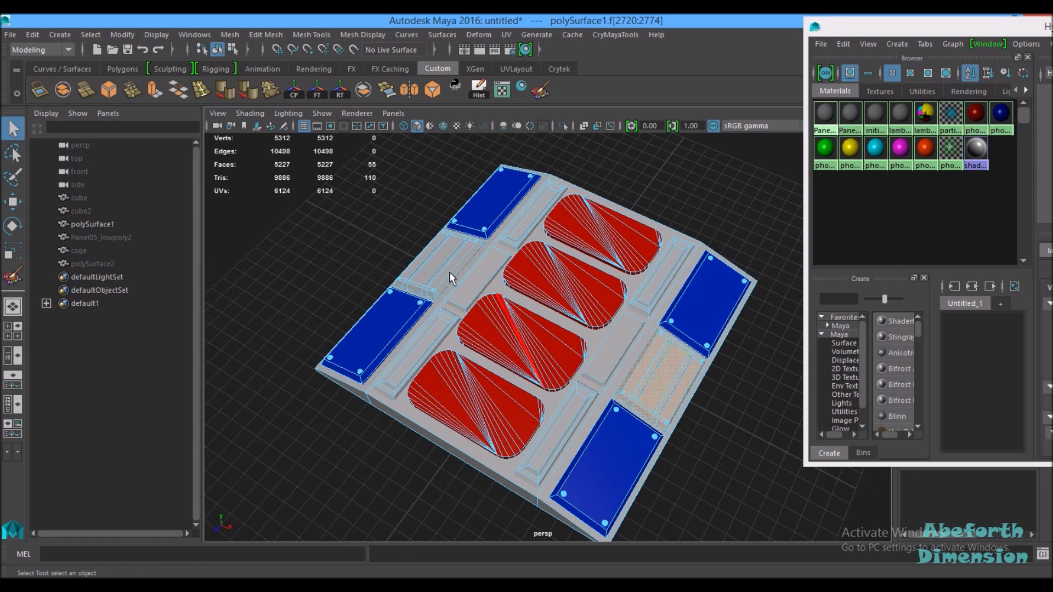
shift+click(443, 265)
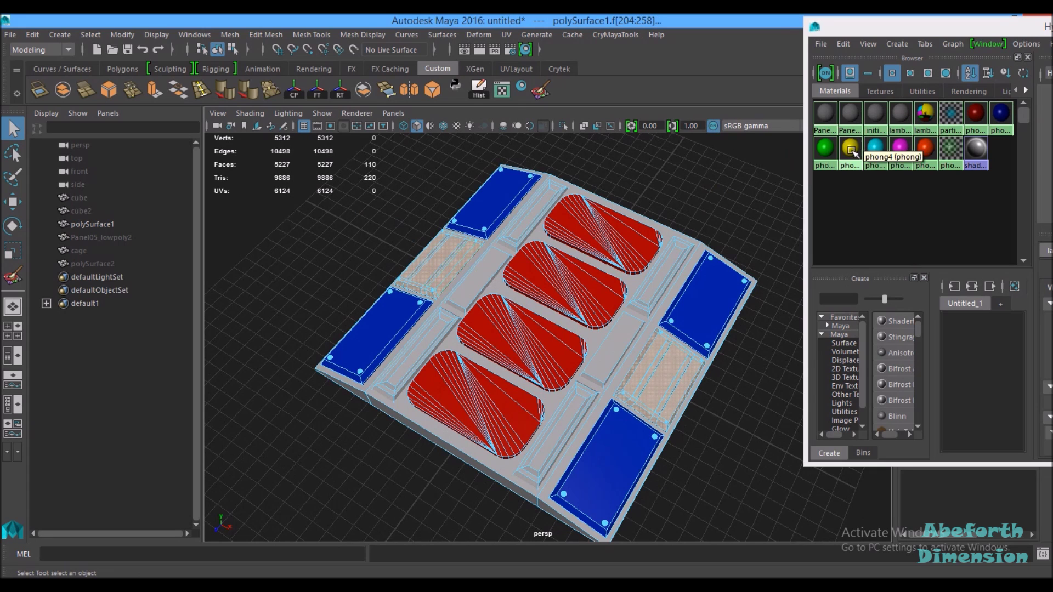
right_drag(824, 147, 814, 122)
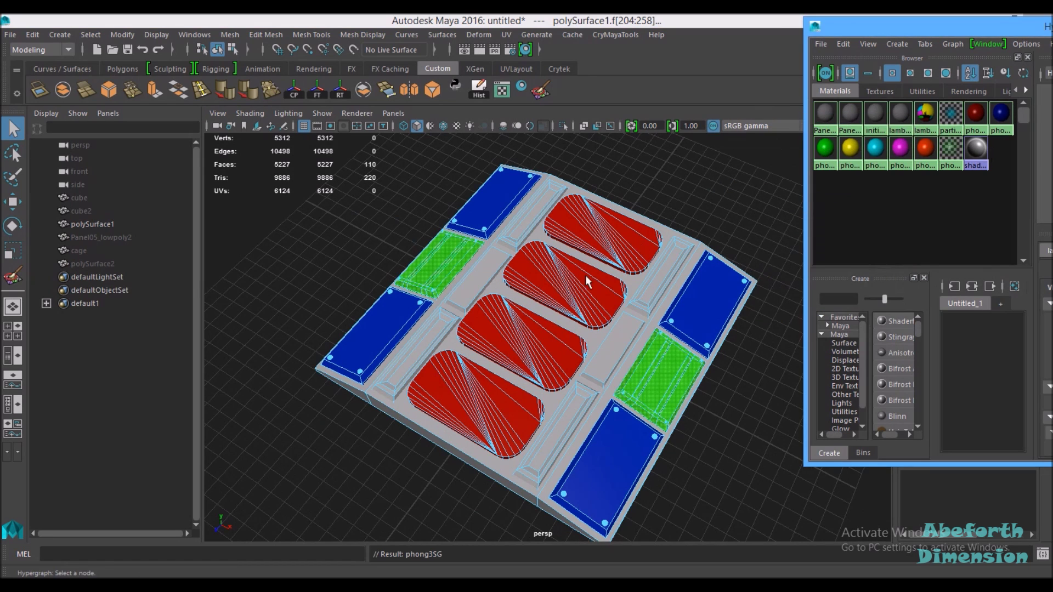
click(540, 313)
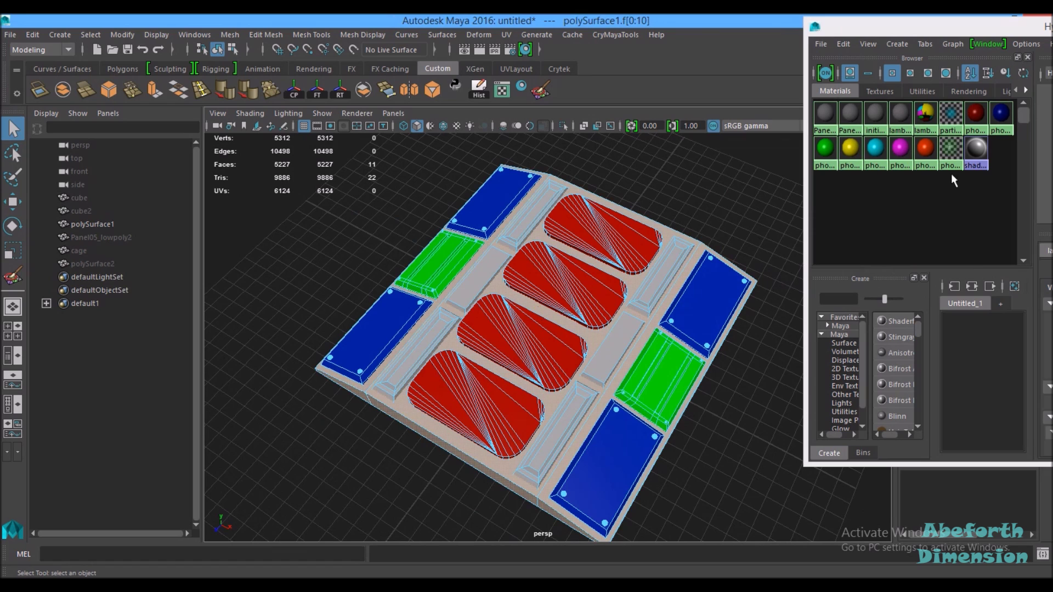
right_drag(850, 147, 849, 118)
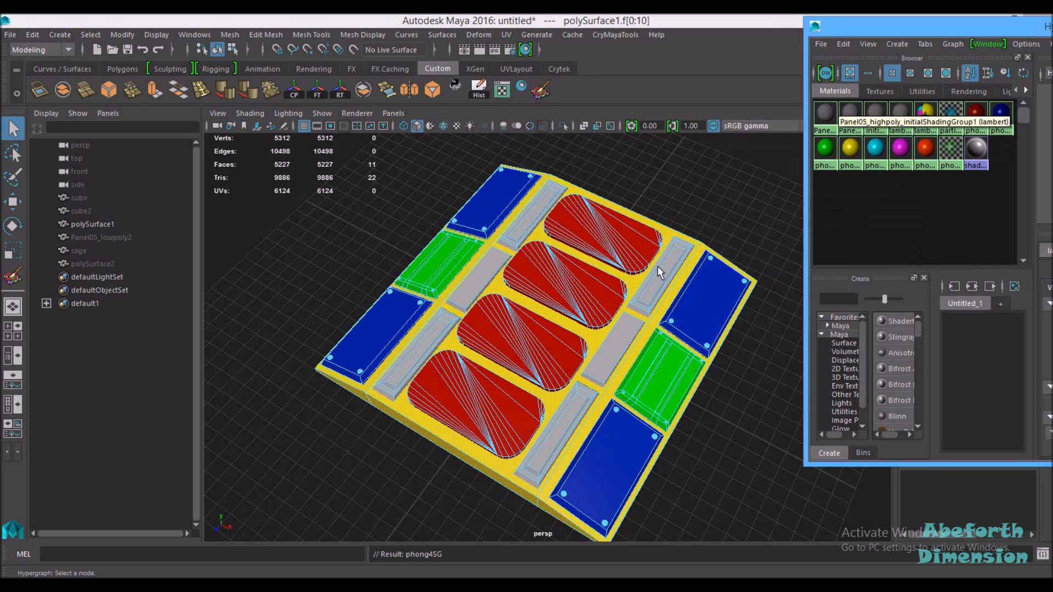
Make the grey strip faces, including the short centre strips, cyan
click(654, 270)
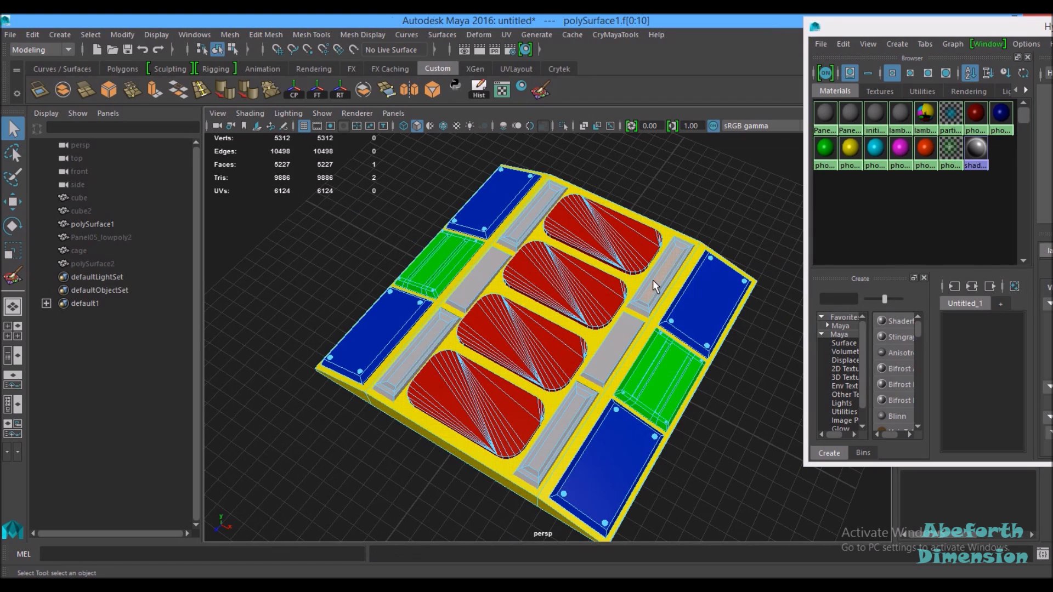
shift+click(516, 233)
shift+click(434, 343)
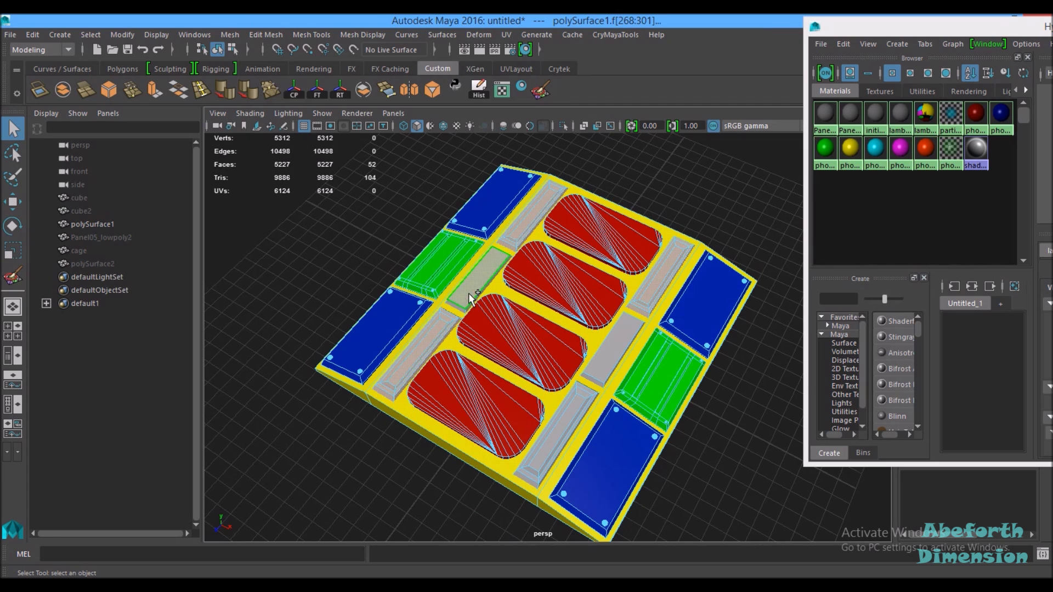
shift+click(471, 299)
shift+click(612, 342)
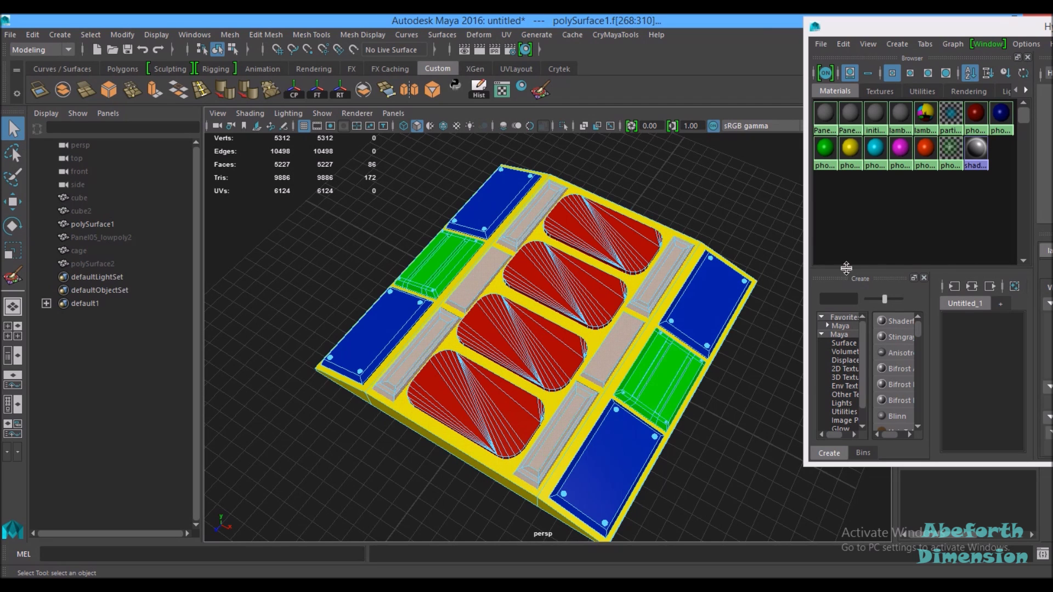
right_drag(876, 147, 875, 109)
click(665, 158)
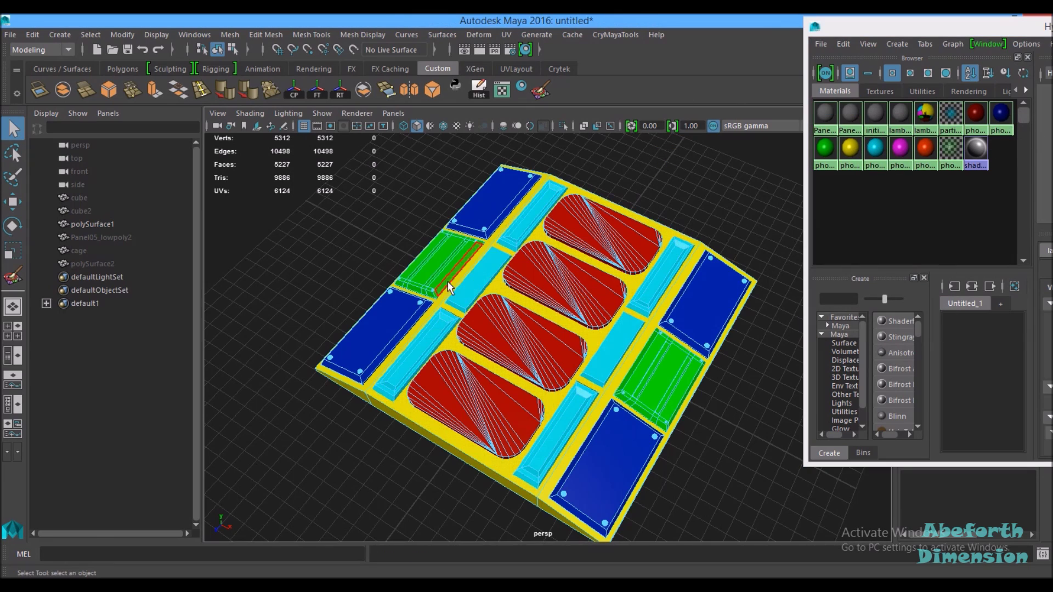
Select every face of the panel, then deselect the left and right red panels
alt+drag(434, 296, 636, 251)
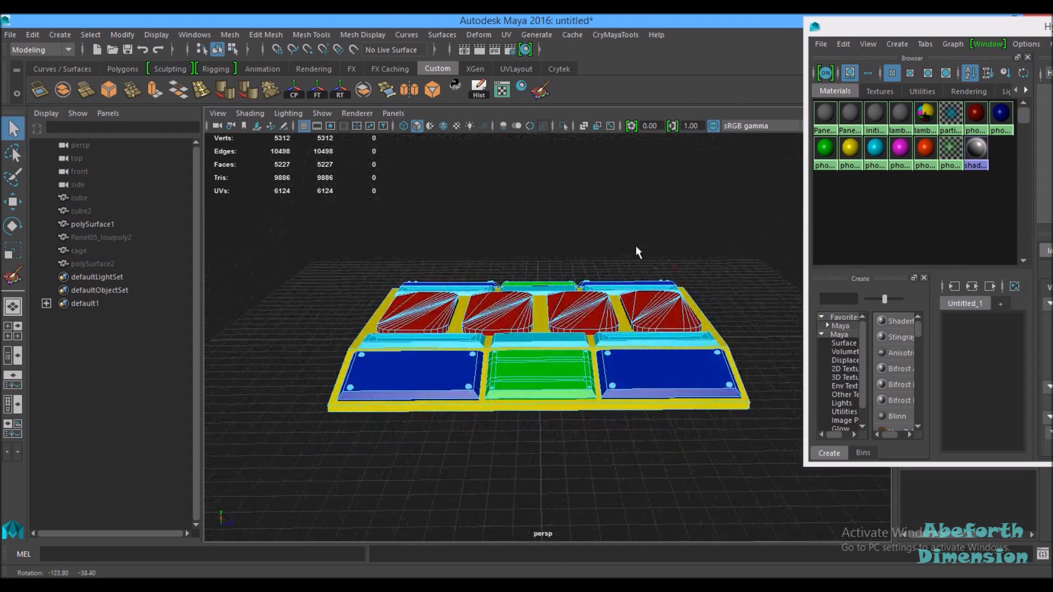
alt+right_drag(637, 252, 539, 282)
alt+click(538, 282)
alt+drag(539, 282, 439, 310)
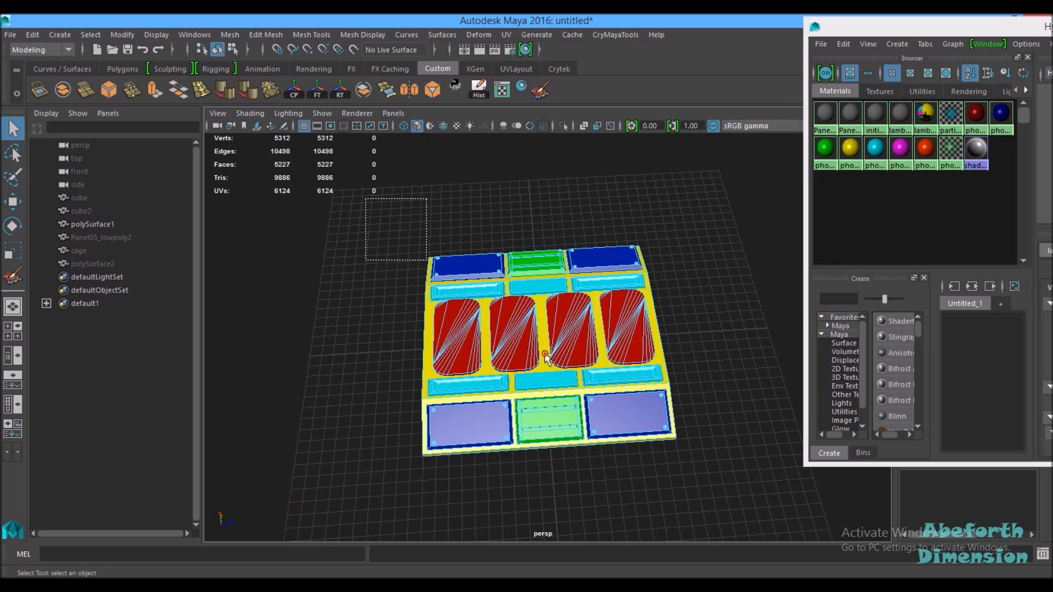
drag(365, 199, 801, 542)
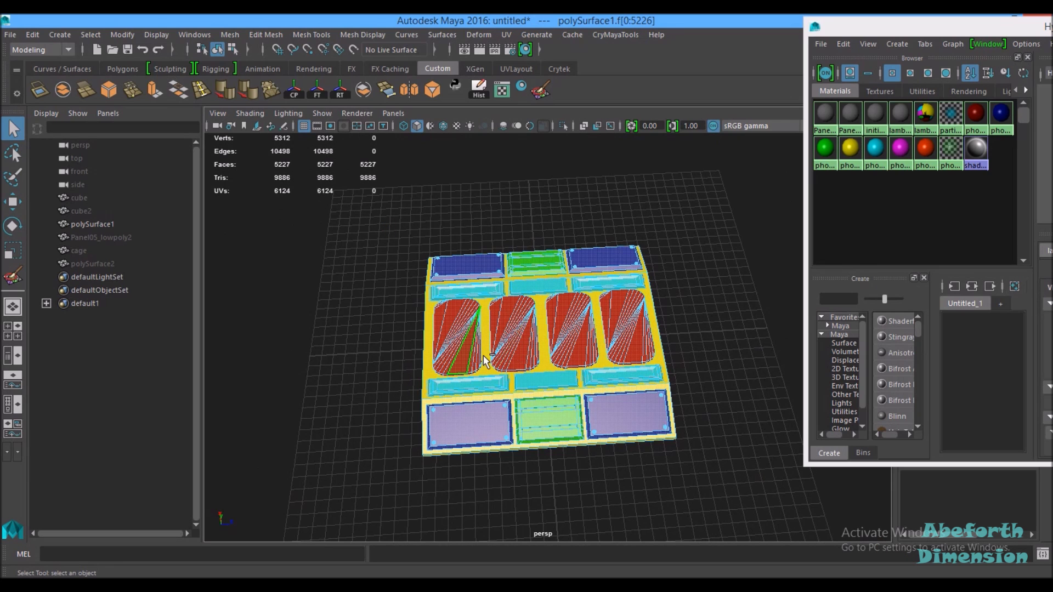
ctrl+click(502, 347)
ctrl+click(455, 362)
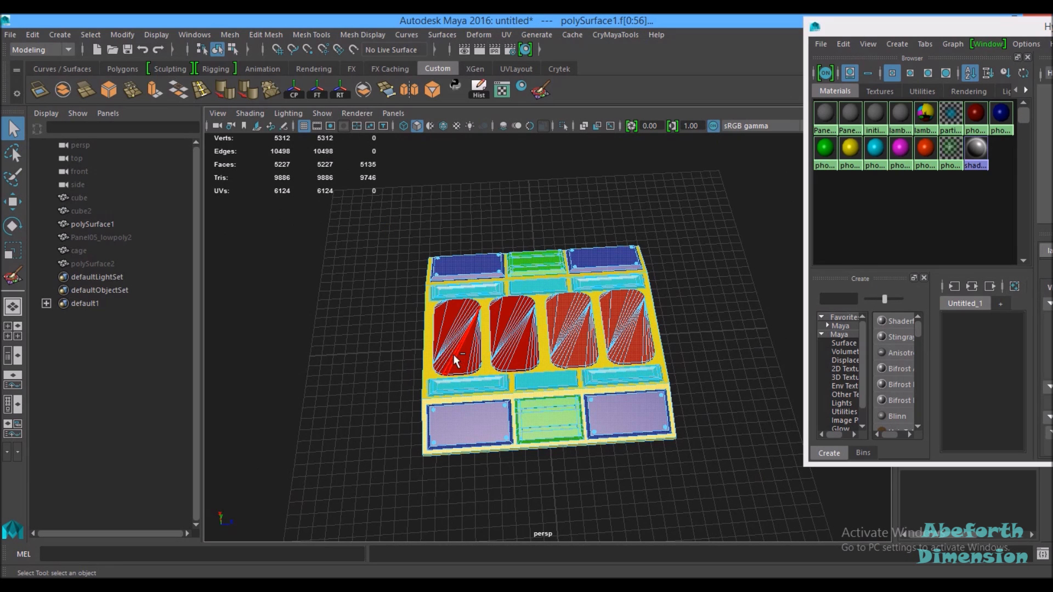
ctrl+click(568, 335)
ctrl+click(602, 333)
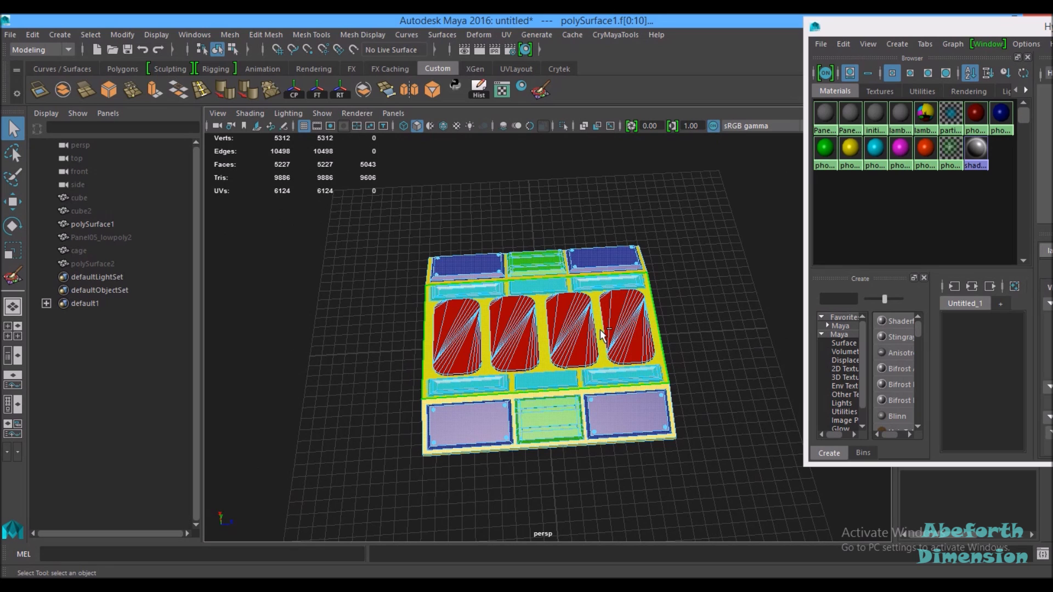
Deselect the cyan strips and the blue and green plates, leaving only bolt faces
ctrl+click(537, 285)
ctrl+click(608, 282)
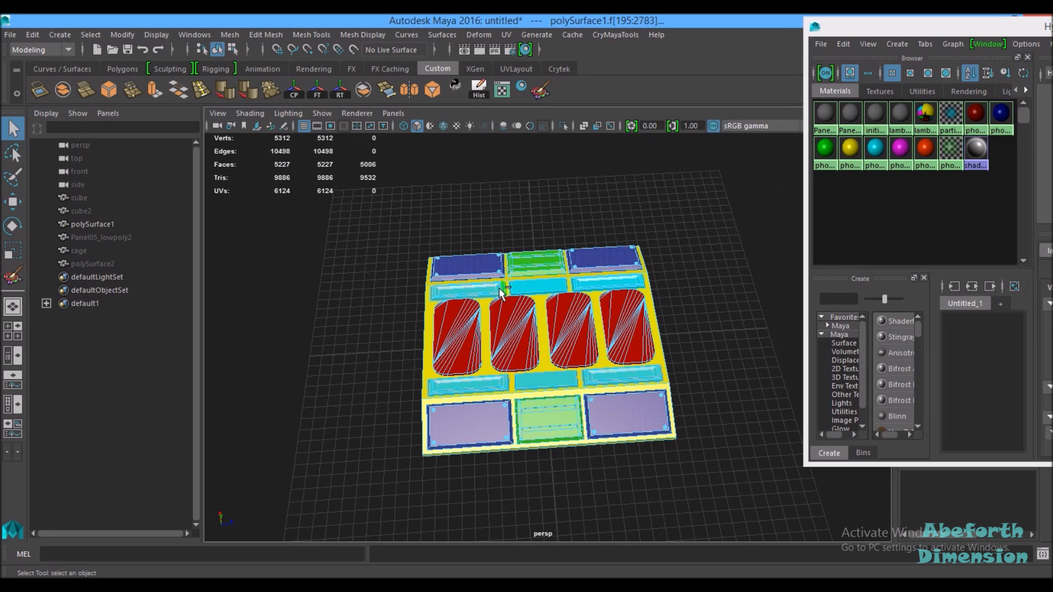
ctrl+click(469, 266)
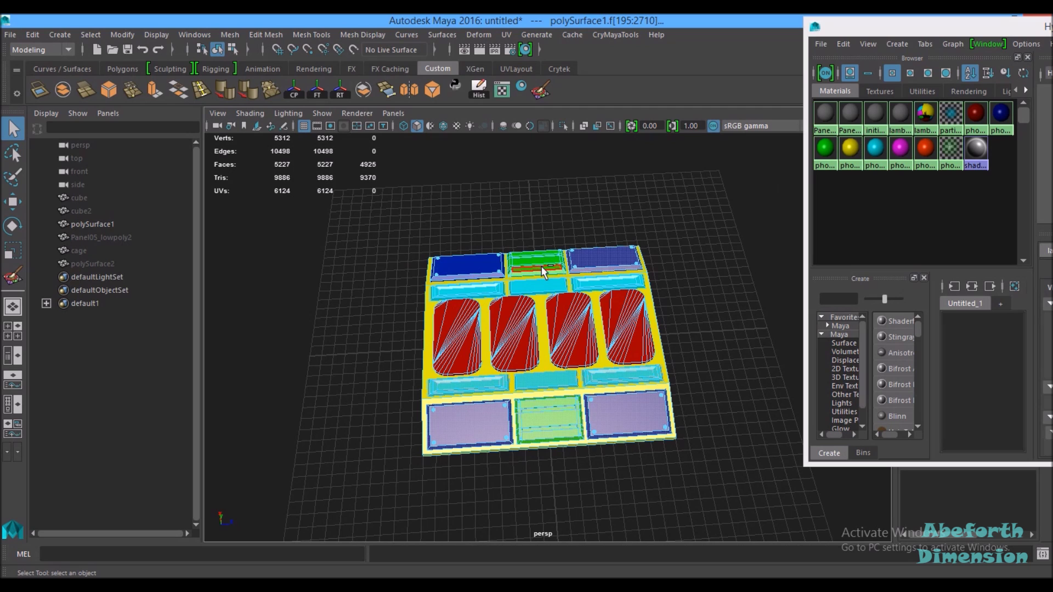
ctrl+click(598, 257)
ctrl+click(643, 406)
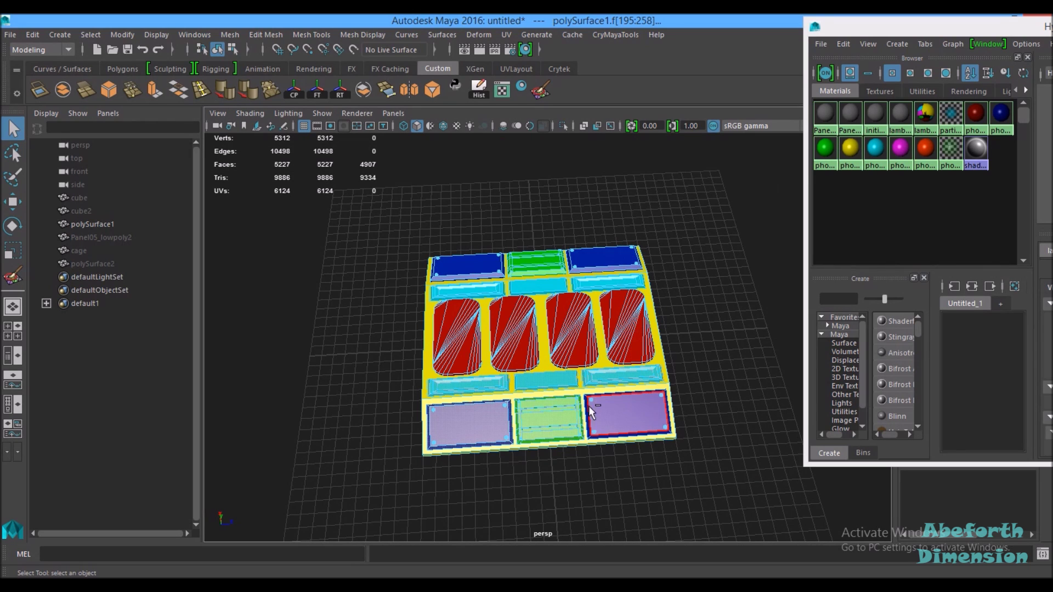
ctrl+click(545, 421)
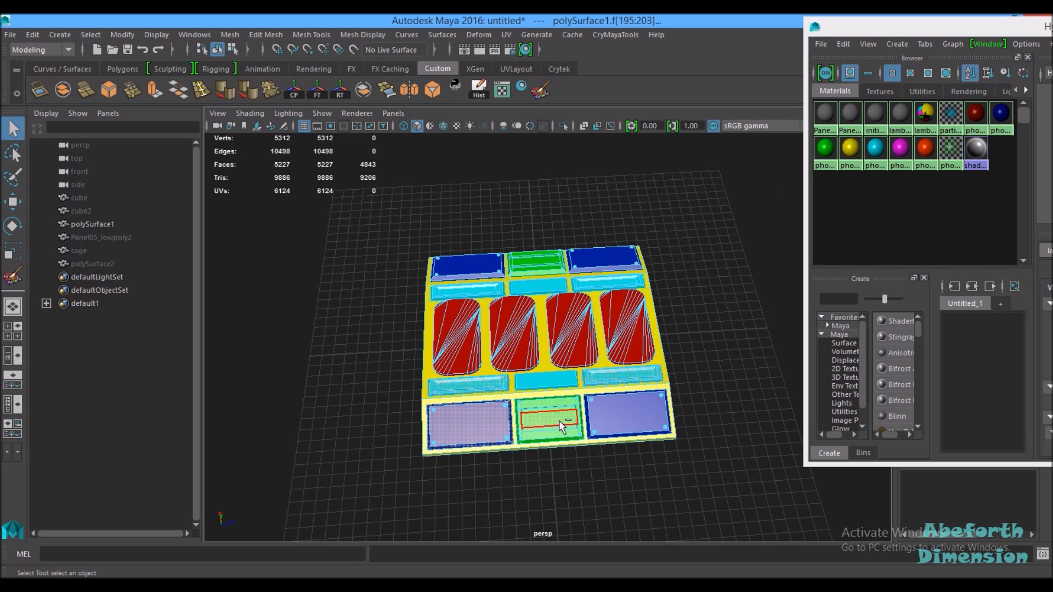
ctrl+click(494, 422)
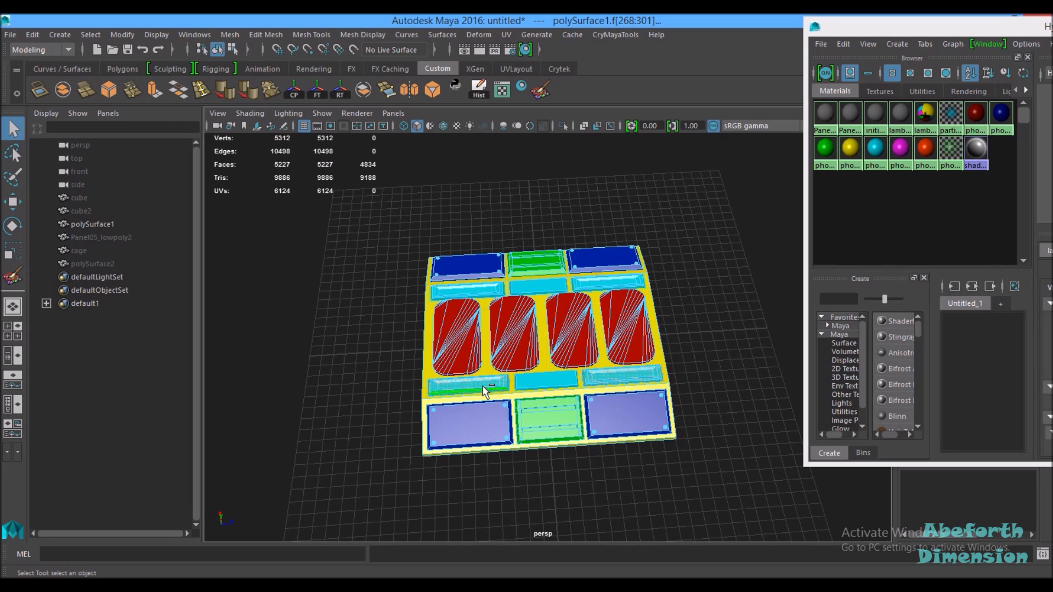
ctrl+click(609, 376)
Assign magenta phong6 to the remaining bolt-head faces and clear the selection
scroll(577, 407, up, 5)
alt+middle_drag(548, 466, 548, 290)
middle_drag(967, 157, 907, 145)
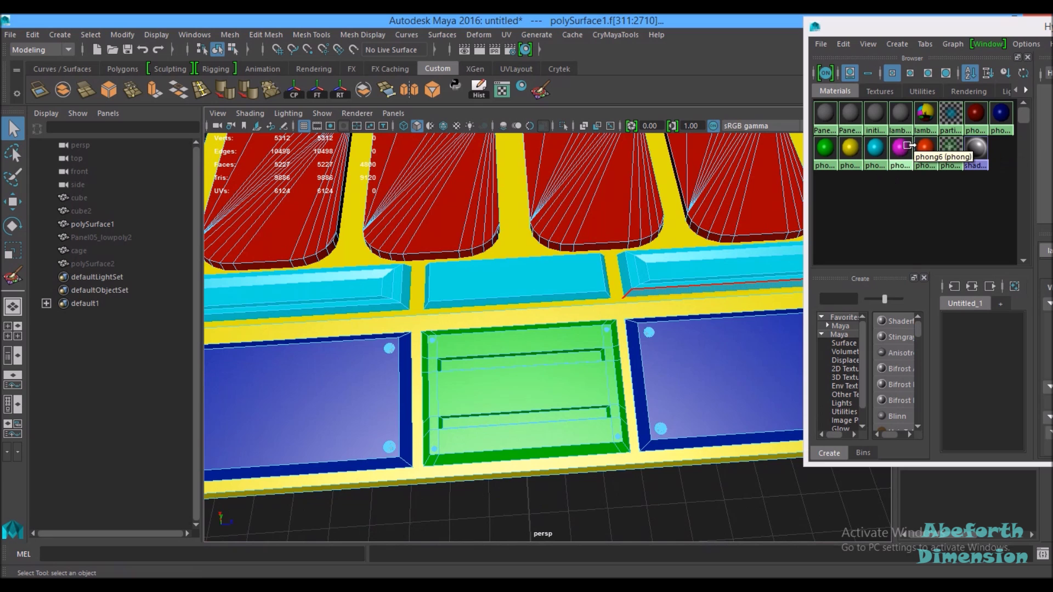
right_drag(900, 152, 876, 113)
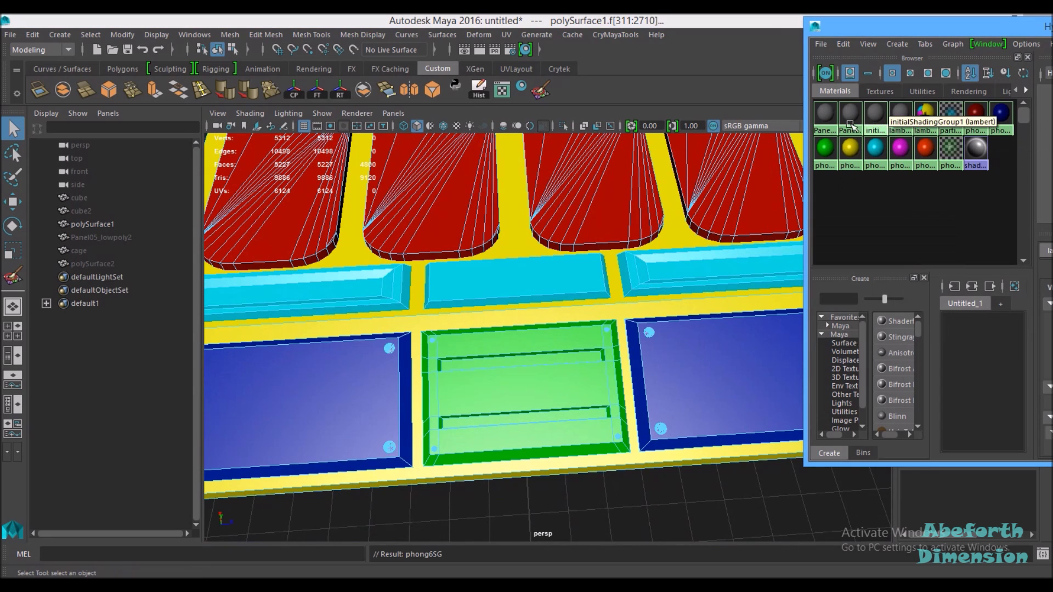
alt+drag(663, 362, 614, 329)
click(455, 499)
right_drag(499, 230, 540, 197)
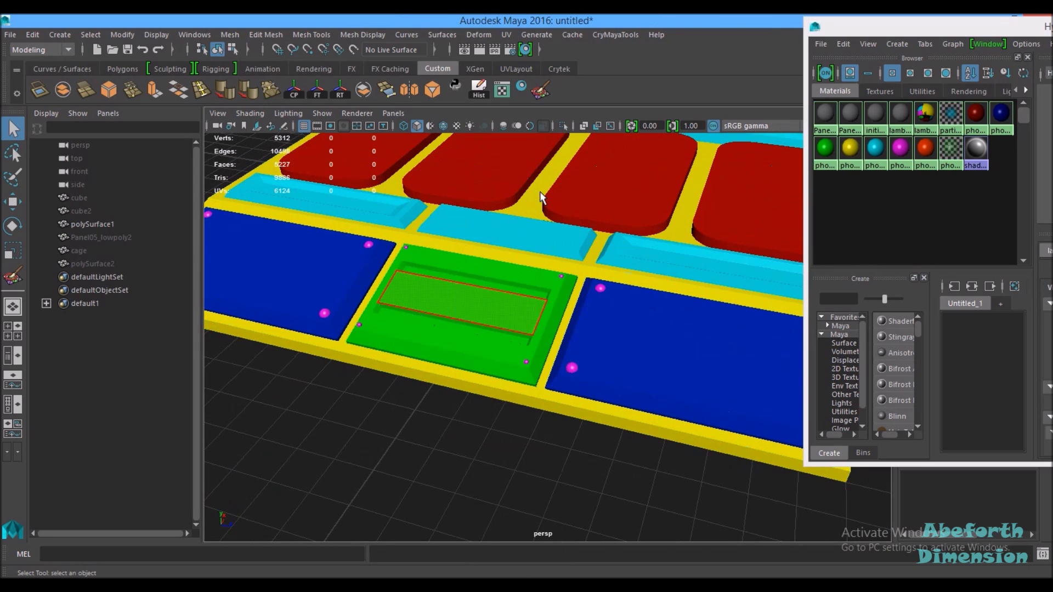
Zoom out to view the whole colour-coded panel and select polySurface1 in the Outliner
scroll(599, 370, down, 5)
alt+drag(565, 291, 432, 313)
alt+right_drag(559, 362, 516, 282)
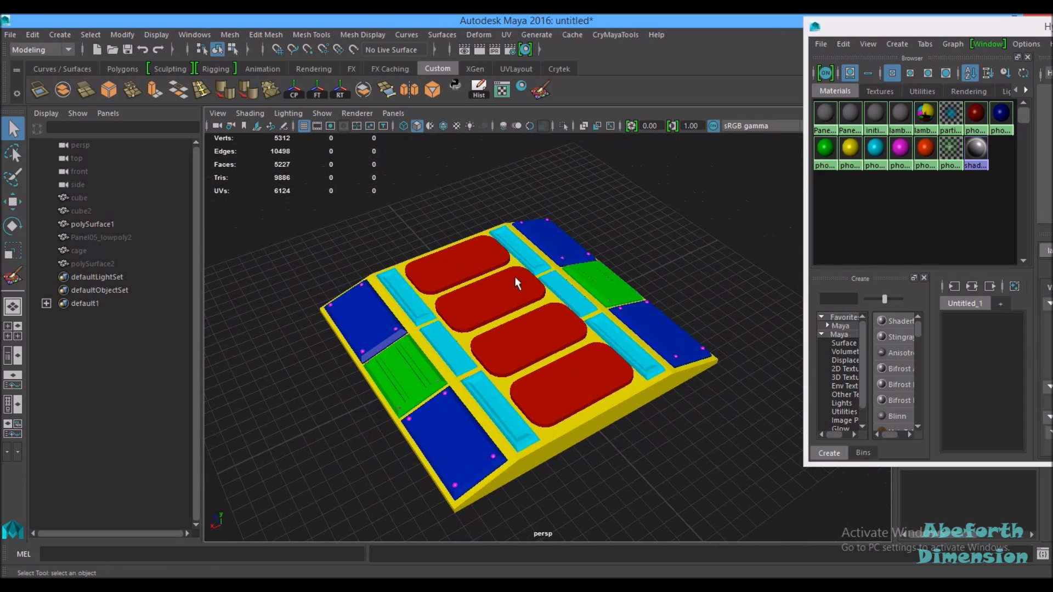
alt+drag(648, 319, 483, 323)
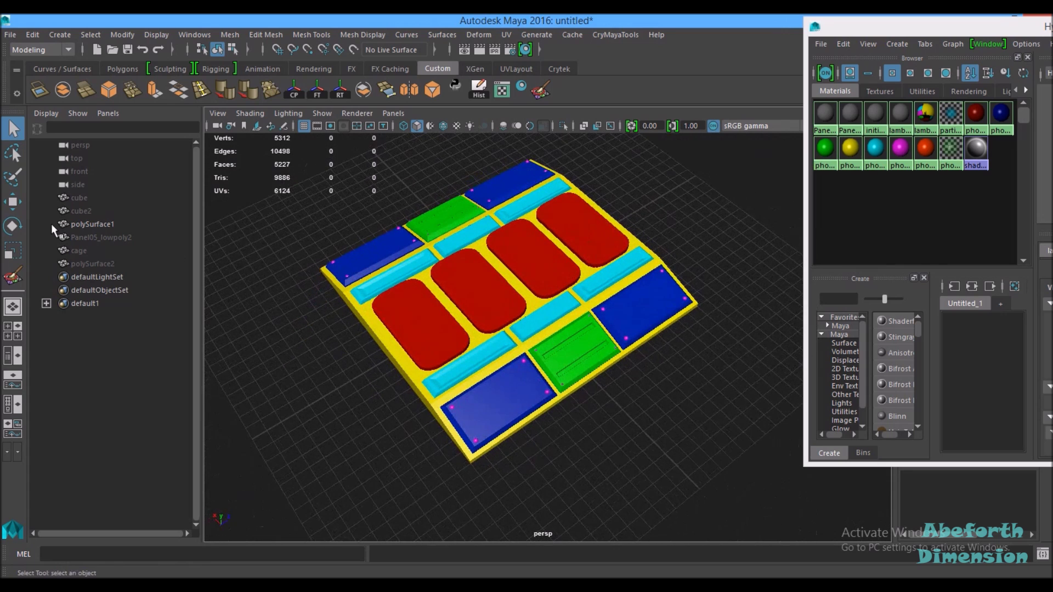
click(92, 224)
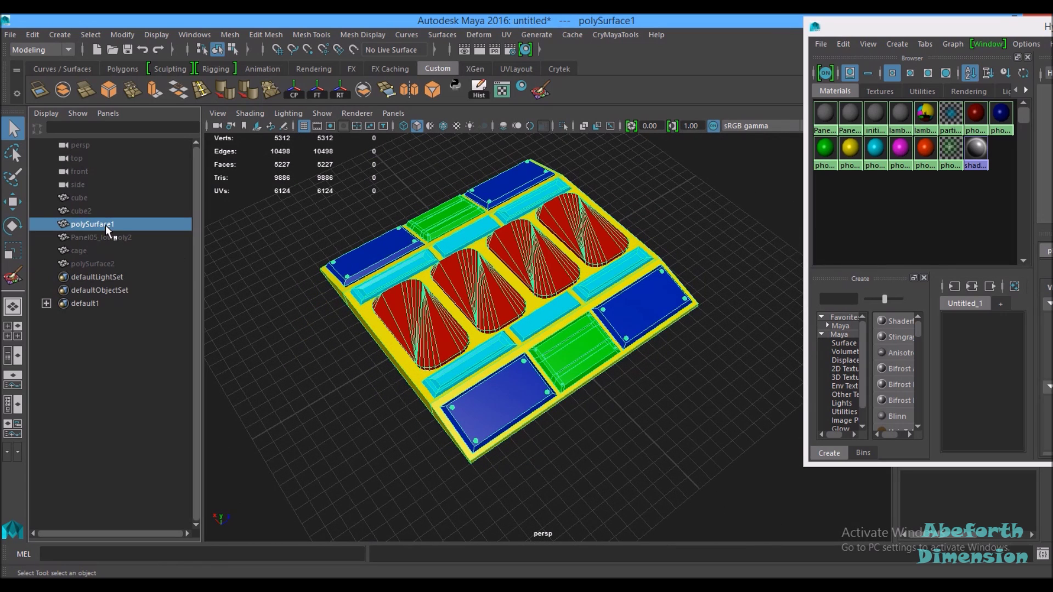
Hide polySurface1, show Panel05_lowpoly2, and move the Hypershade window aside
key(ctrl+h)
click(104, 236)
key(shift+h)
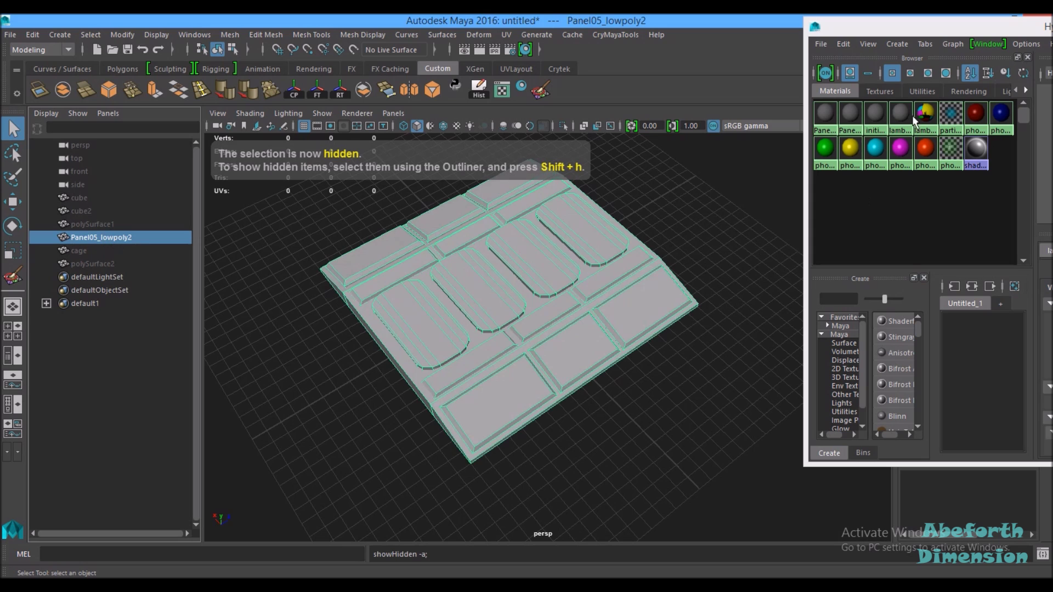
drag(899, 26, 897, 56)
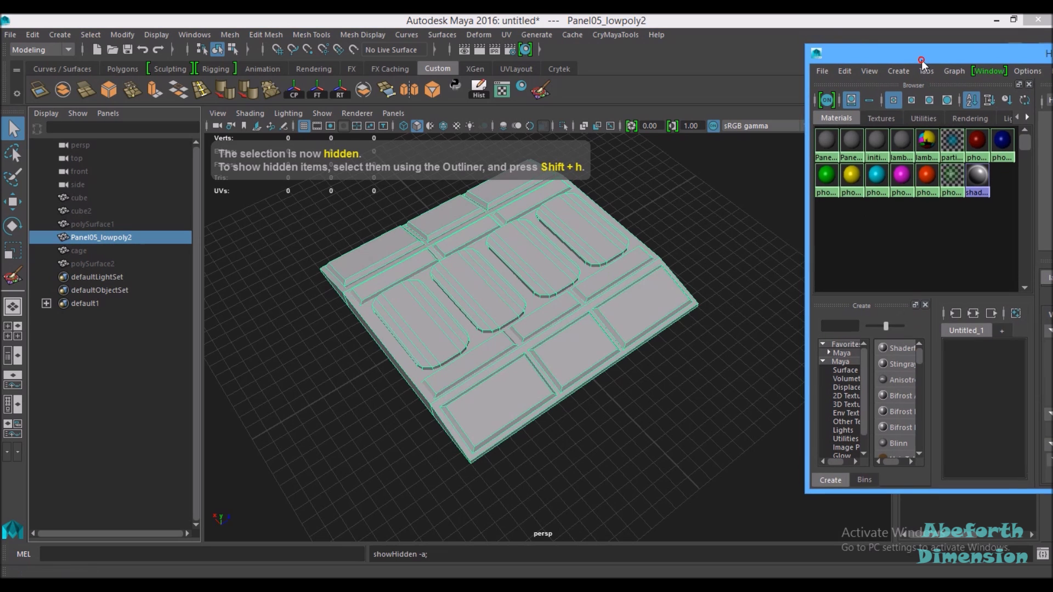
Check the low-poly UV layout, close it, and select polySurface1
click(499, 93)
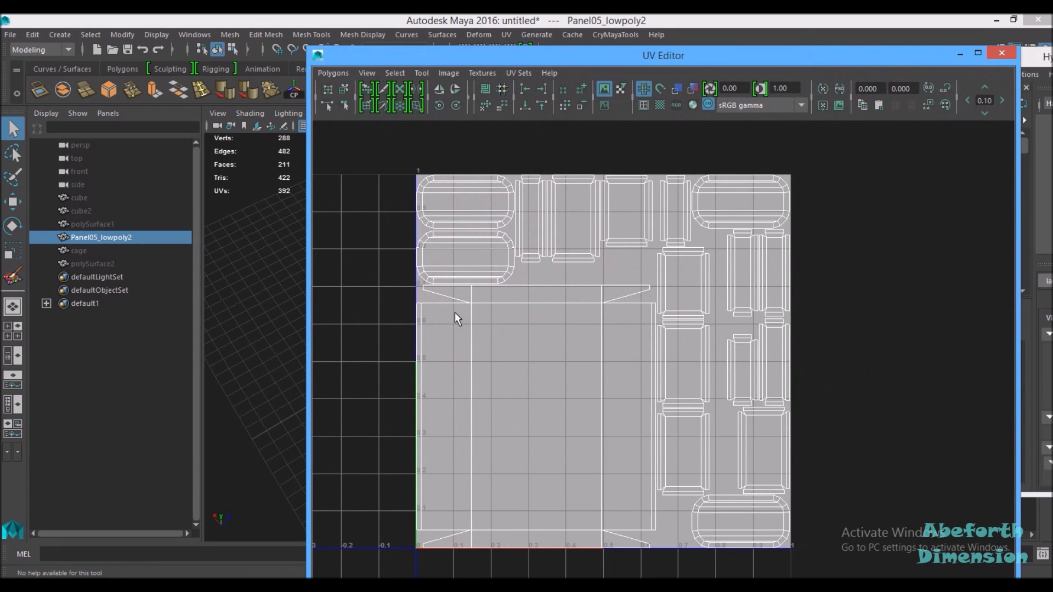
click(1001, 56)
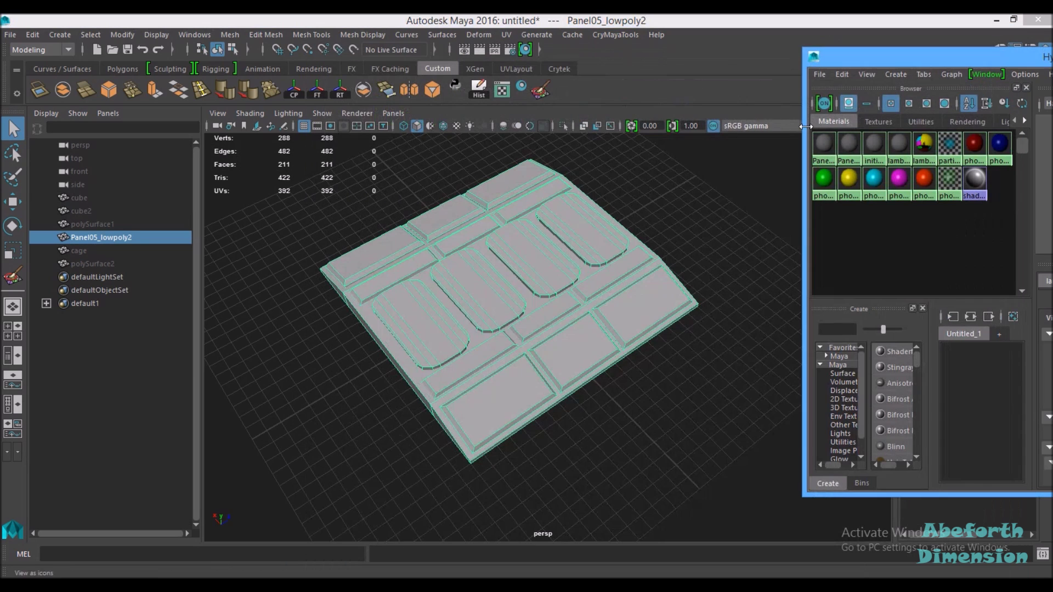
click(150, 224)
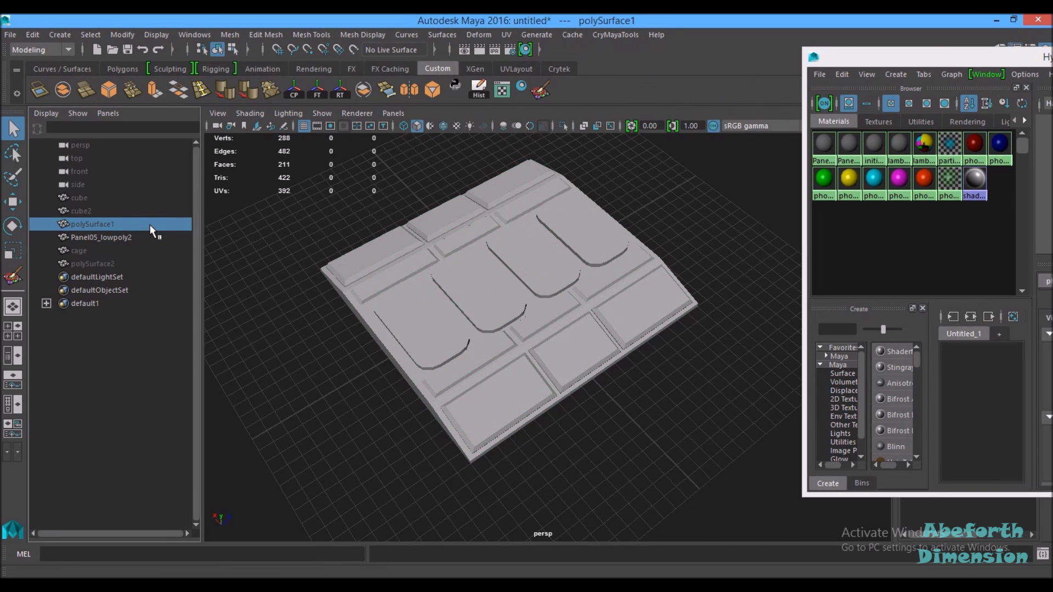
Switch to the Rendering menu set and open Lighting/Shading > Transfer Maps
click(38, 51)
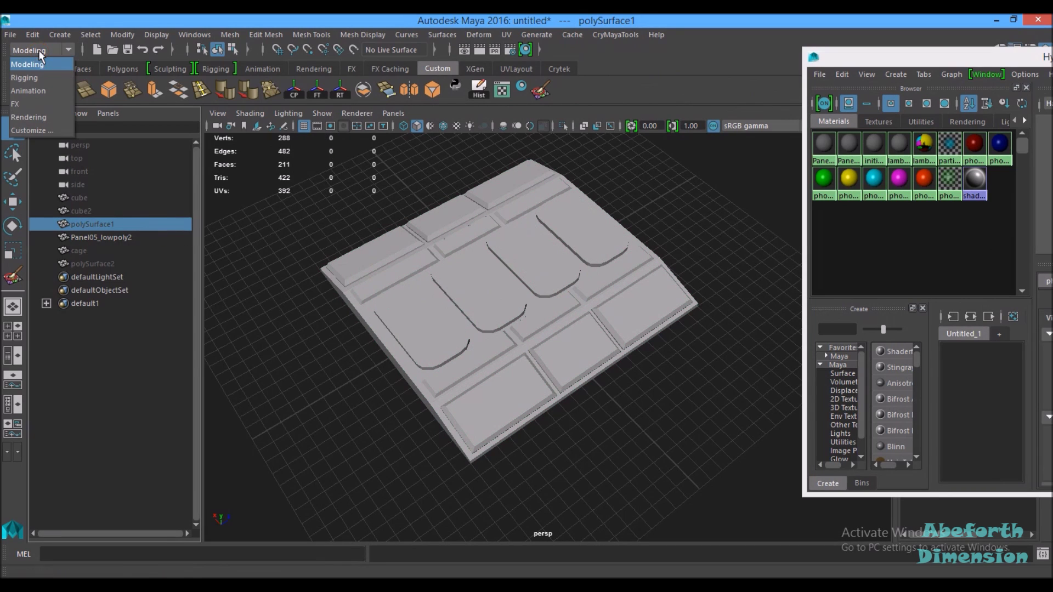
click(38, 118)
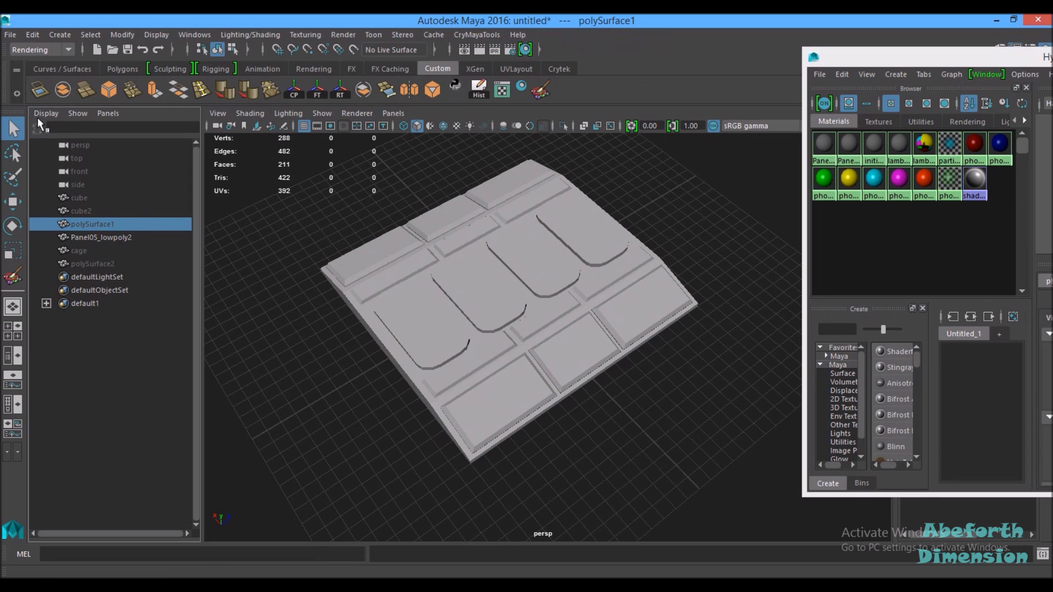
click(257, 34)
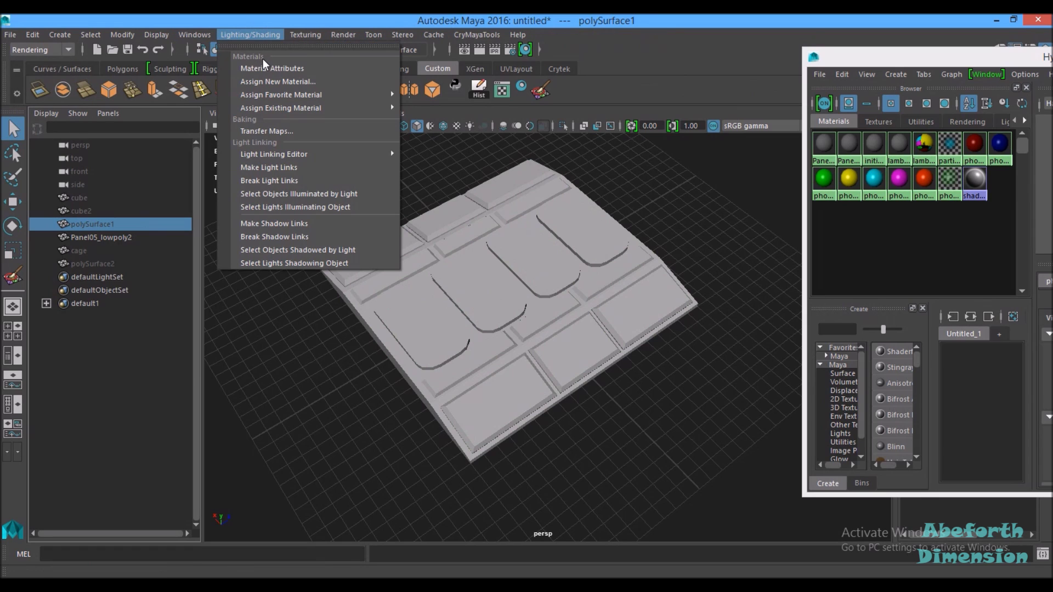
click(266, 131)
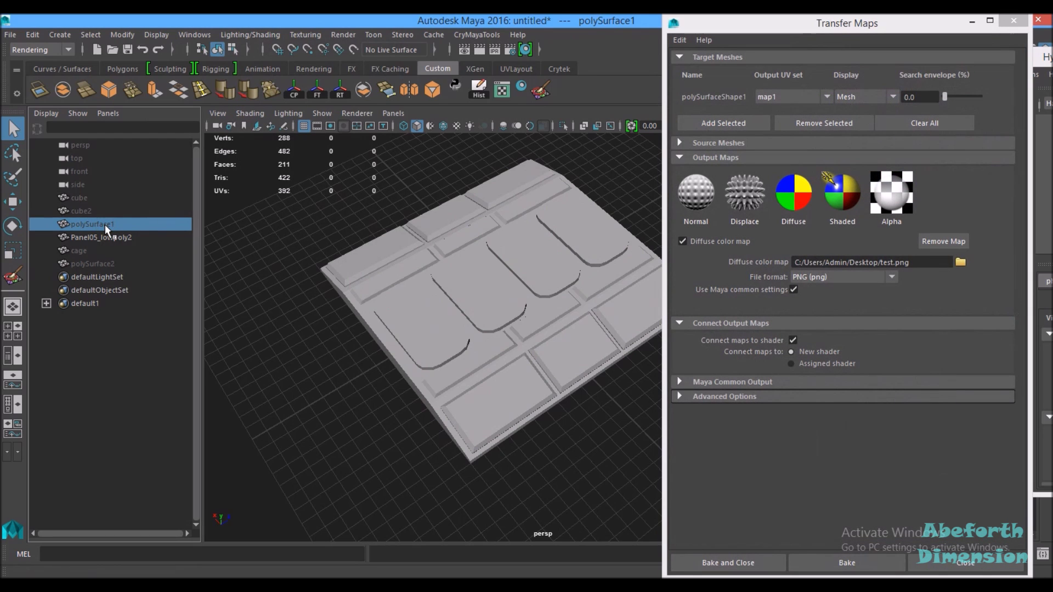
Unhide all objects, add polySurfaceShape1 as source mesh and Panel05_lowpoly2 as target mesh
key(shift+h)
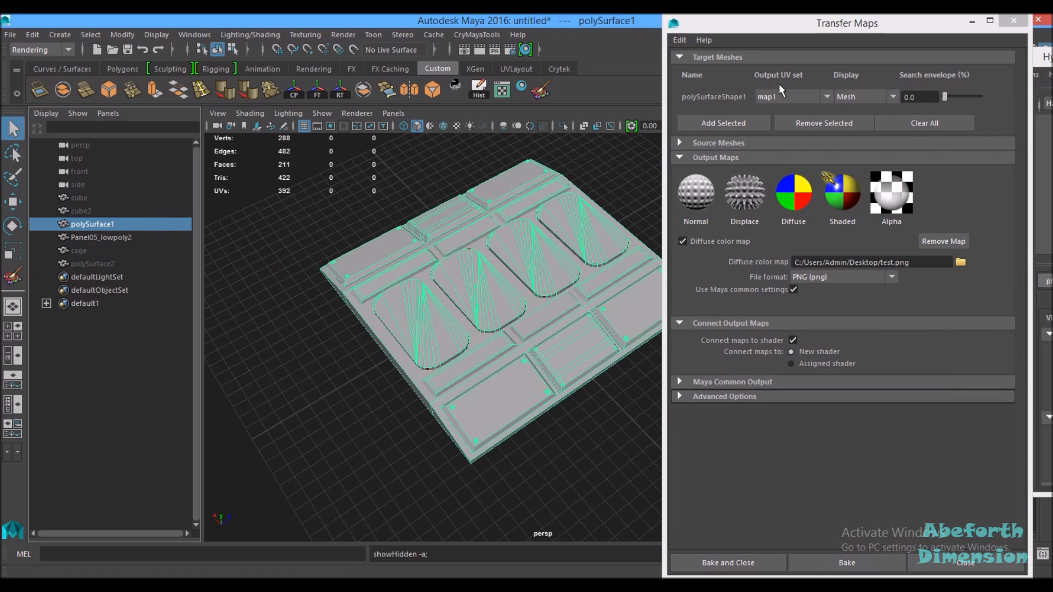
click(691, 144)
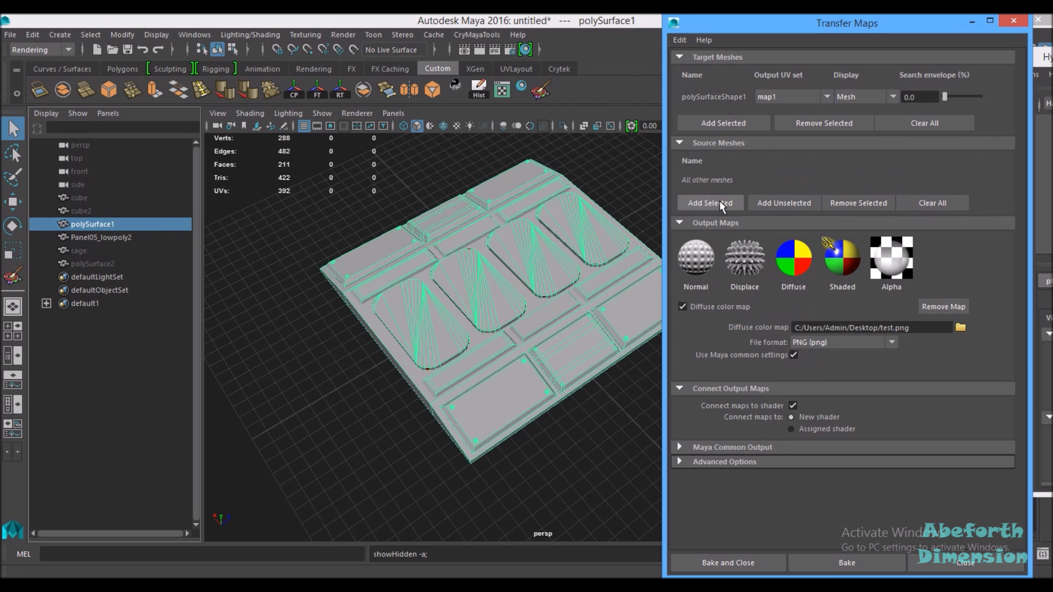
click(695, 204)
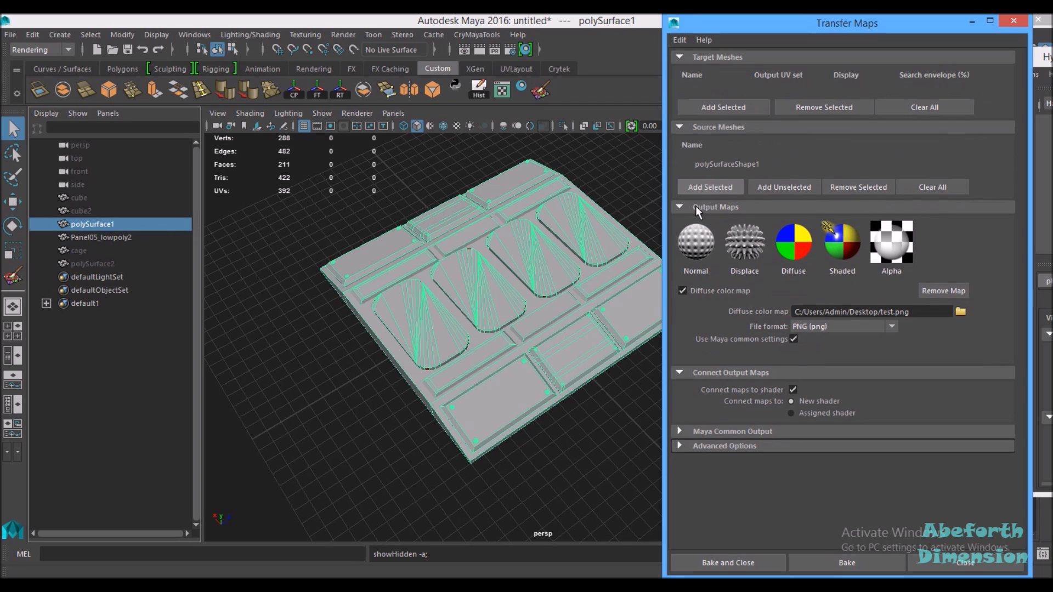
click(107, 237)
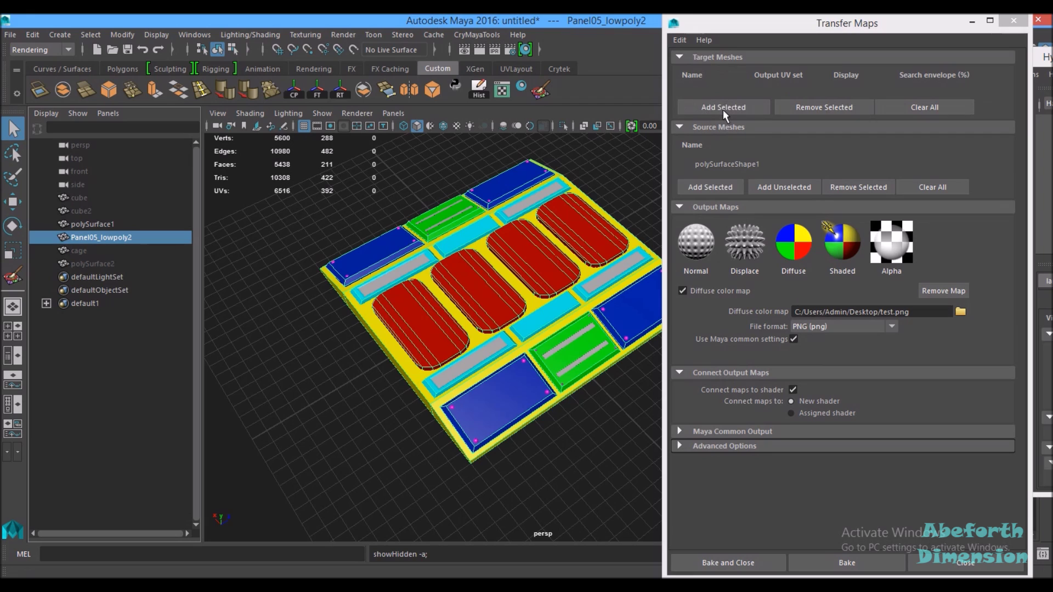
click(722, 106)
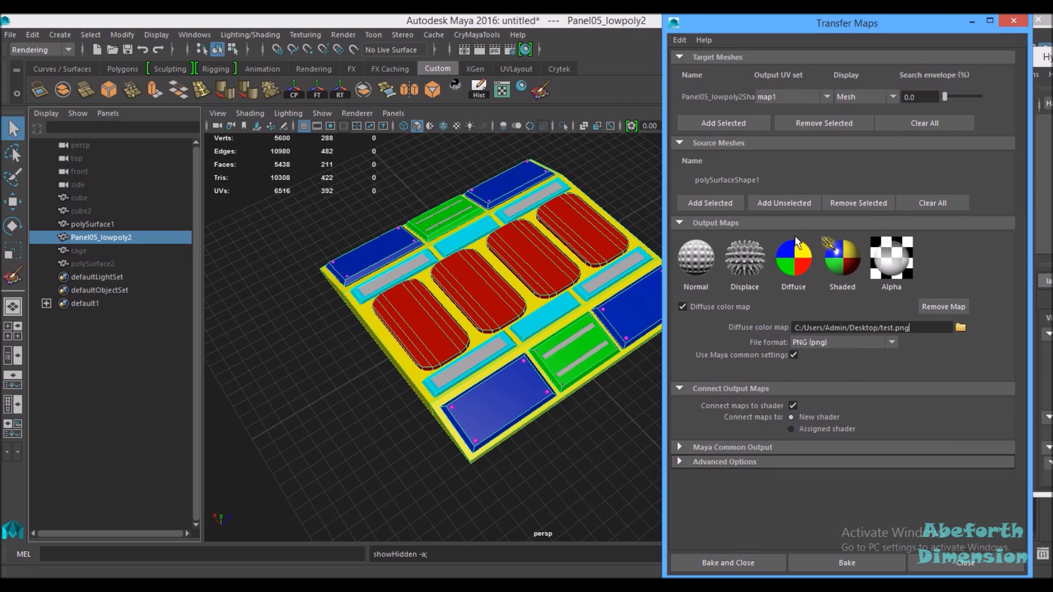
Remove the duplicate Diffuse entries, leaving one fresh Diffuse colour output map
click(794, 268)
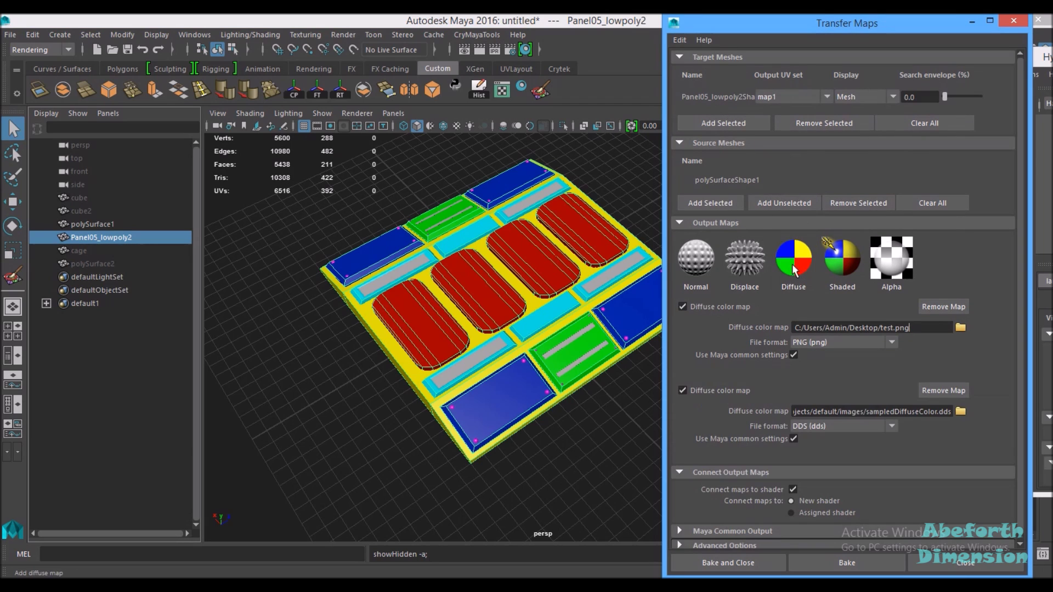
click(683, 307)
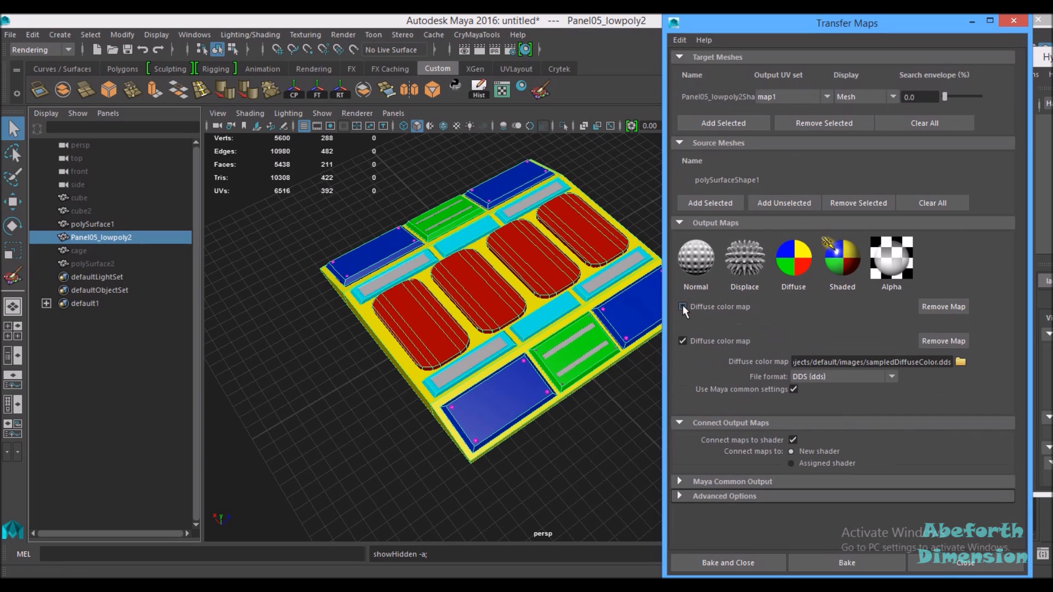
click(921, 307)
click(927, 307)
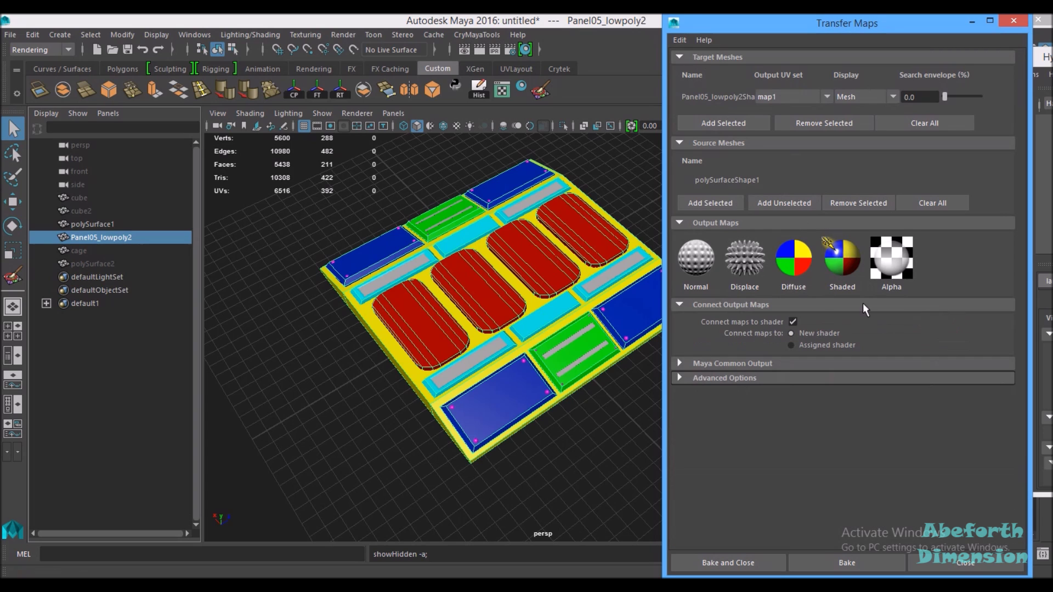
click(797, 264)
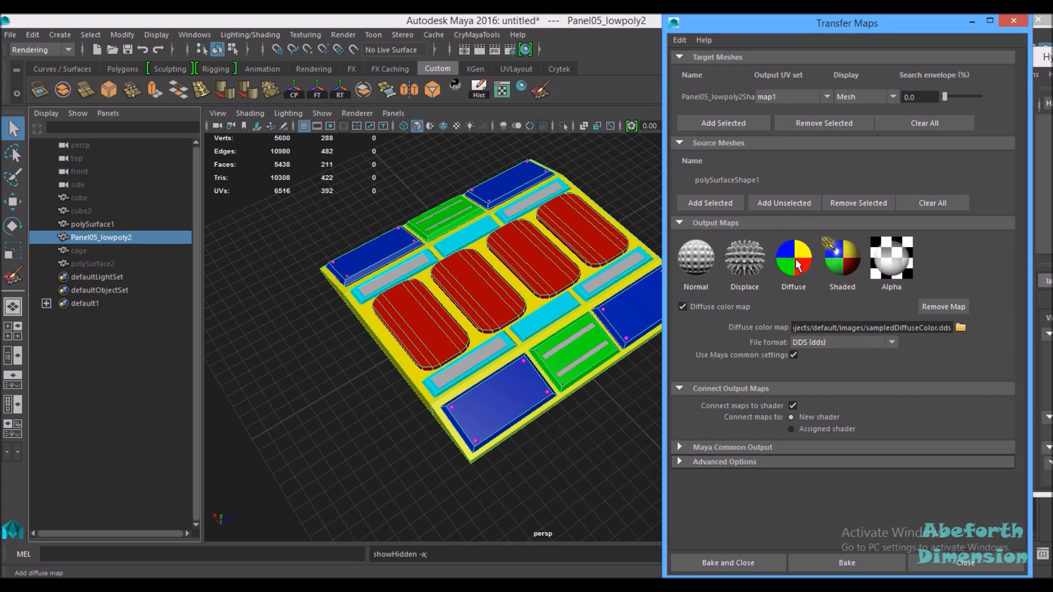
Save the diffuse map as test3.png on the Desktop in PNG format and bake
click(960, 328)
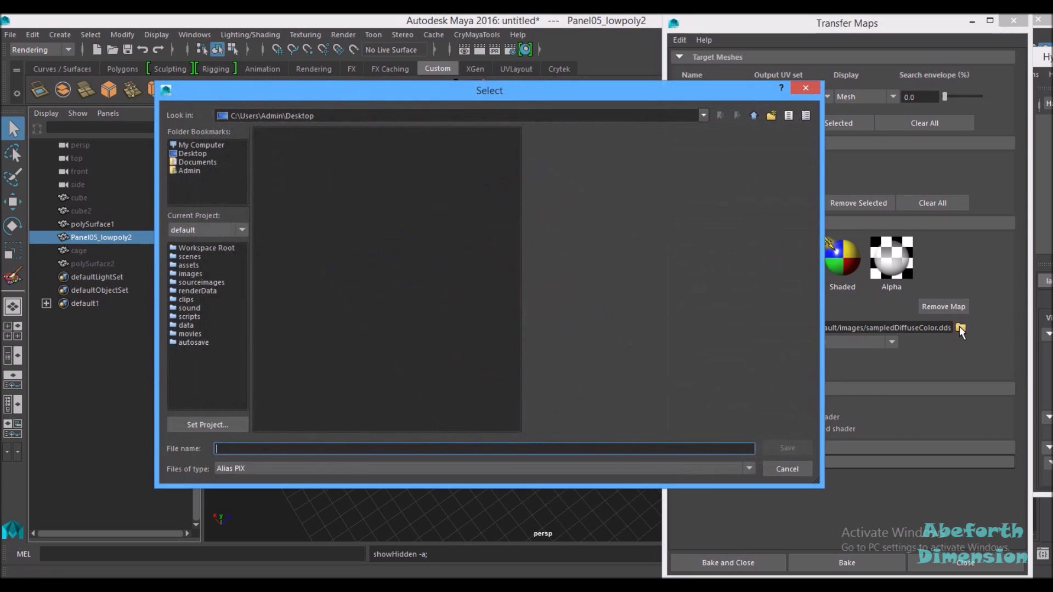
click(198, 154)
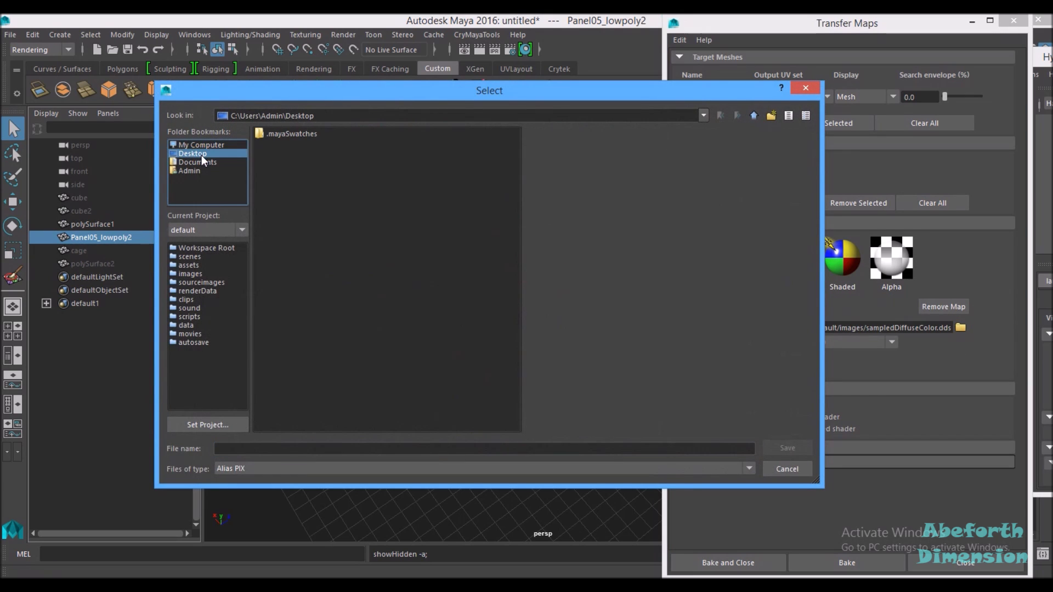
click(254, 468)
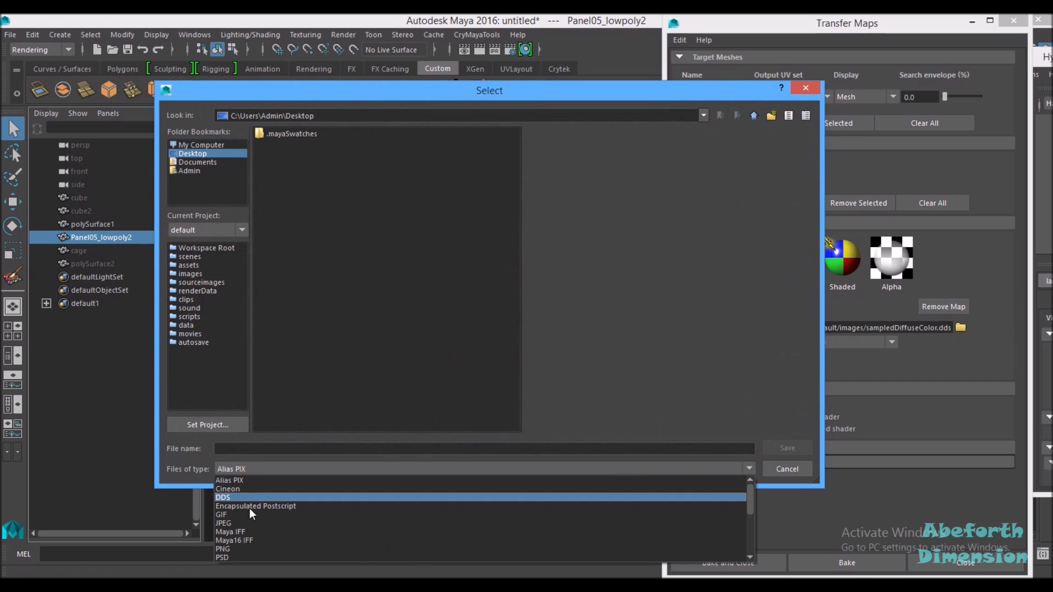
click(230, 549)
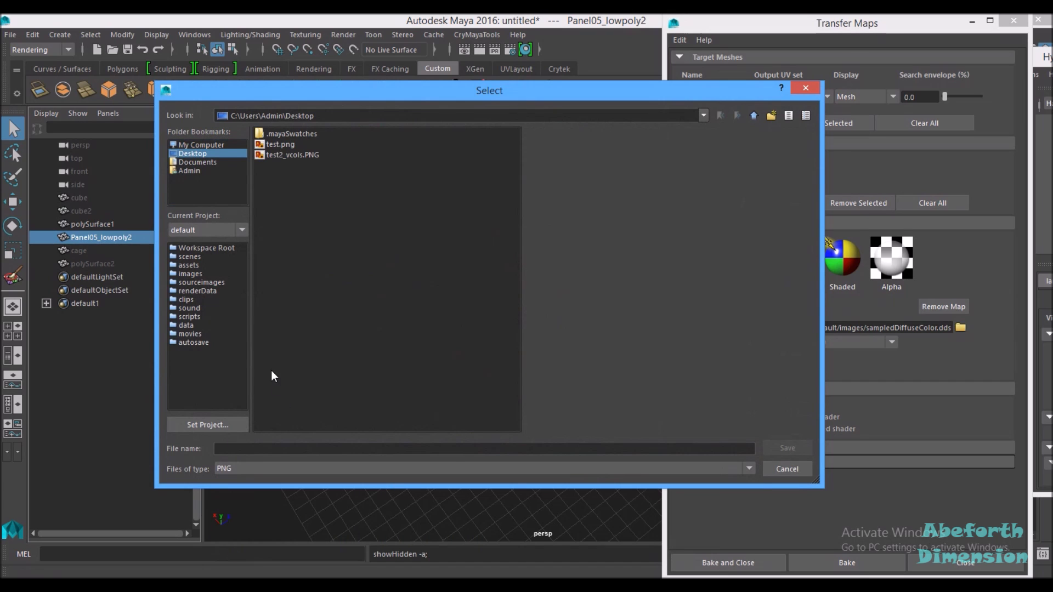
click(251, 450)
text(test3)
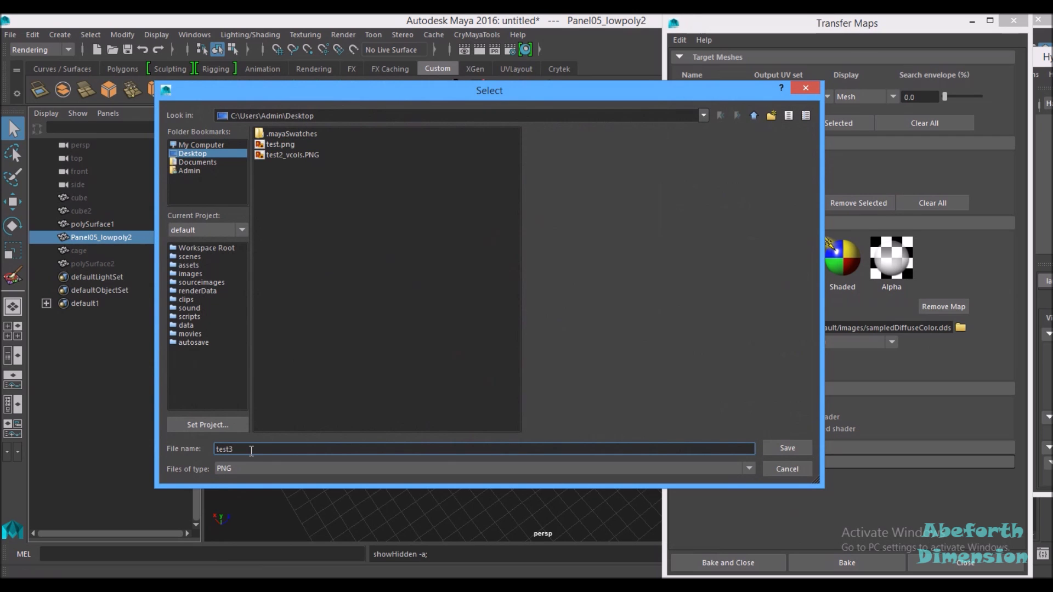
key(Return)
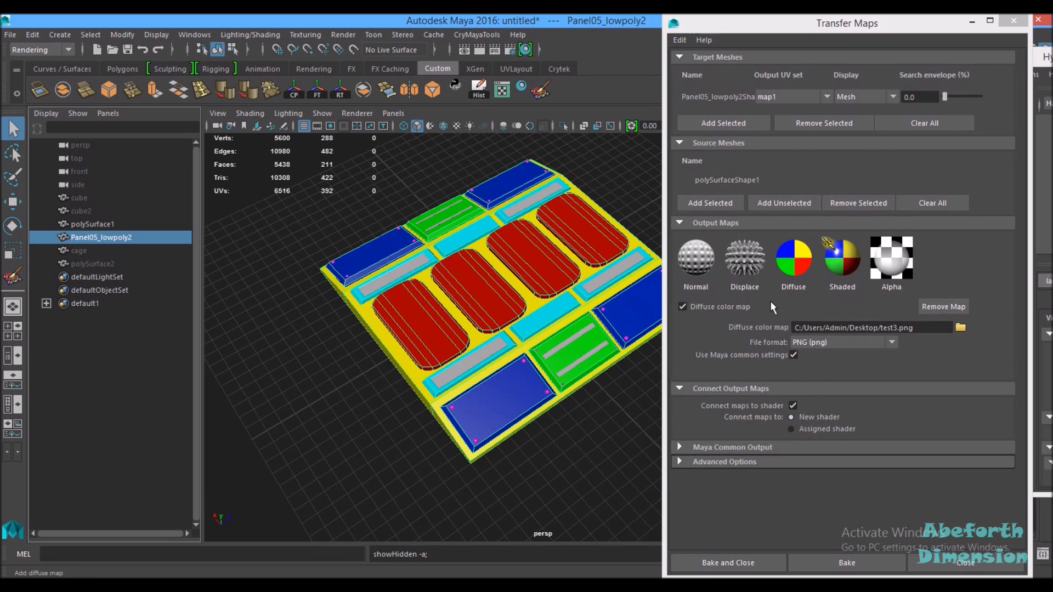
click(792, 563)
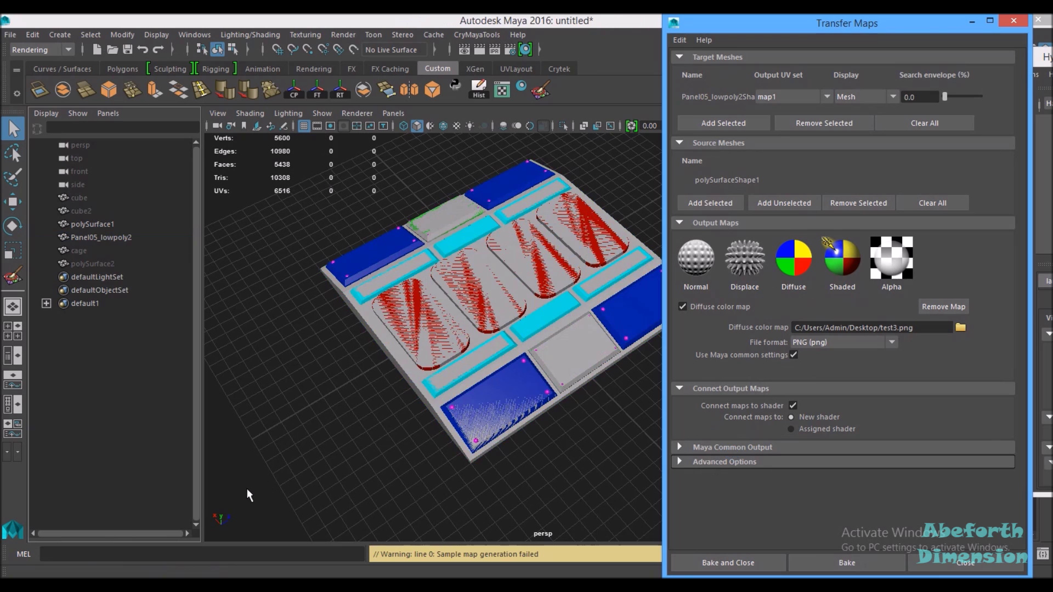
Expand the common bake output settings: 1024×1024, World Space, High (8x8) sampling, Gaussian filter
click(713, 446)
Lower the sampling quality to Low (2x2) and re-run the diffuse bake
scroll(829, 430, down, 2)
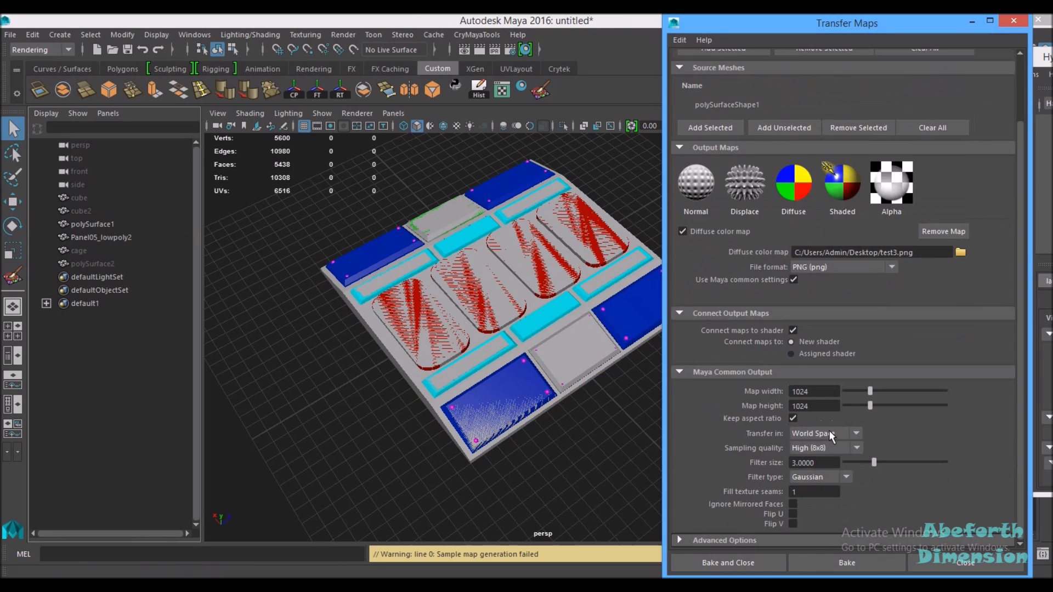
click(821, 449)
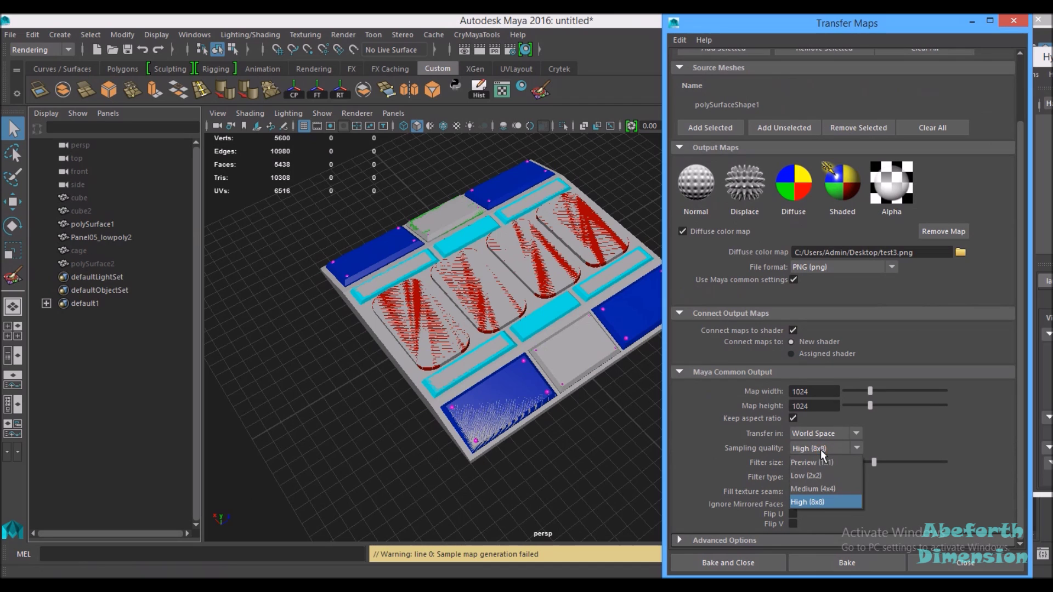
click(823, 476)
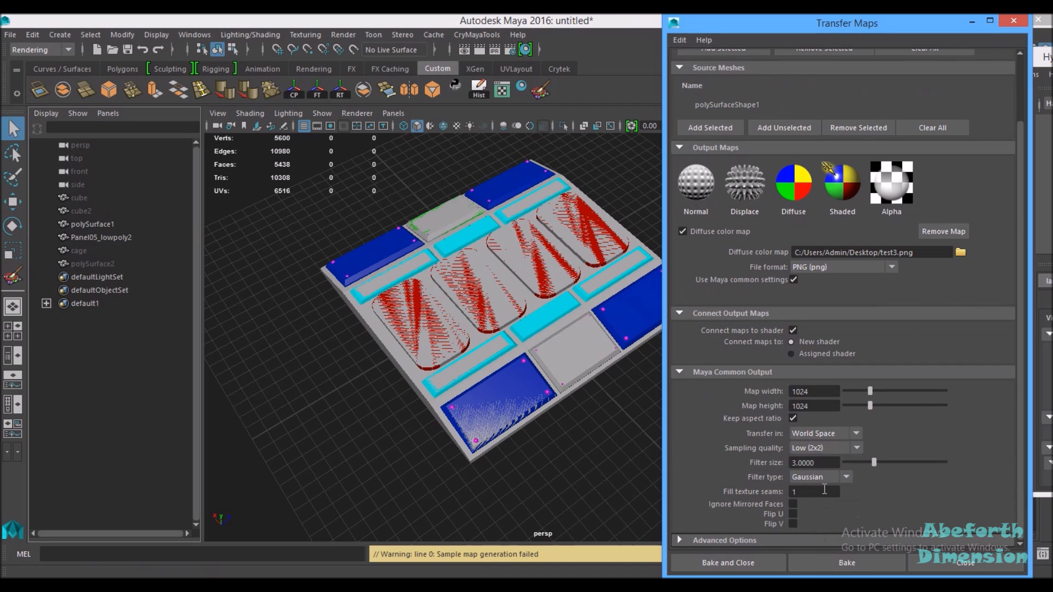
click(825, 560)
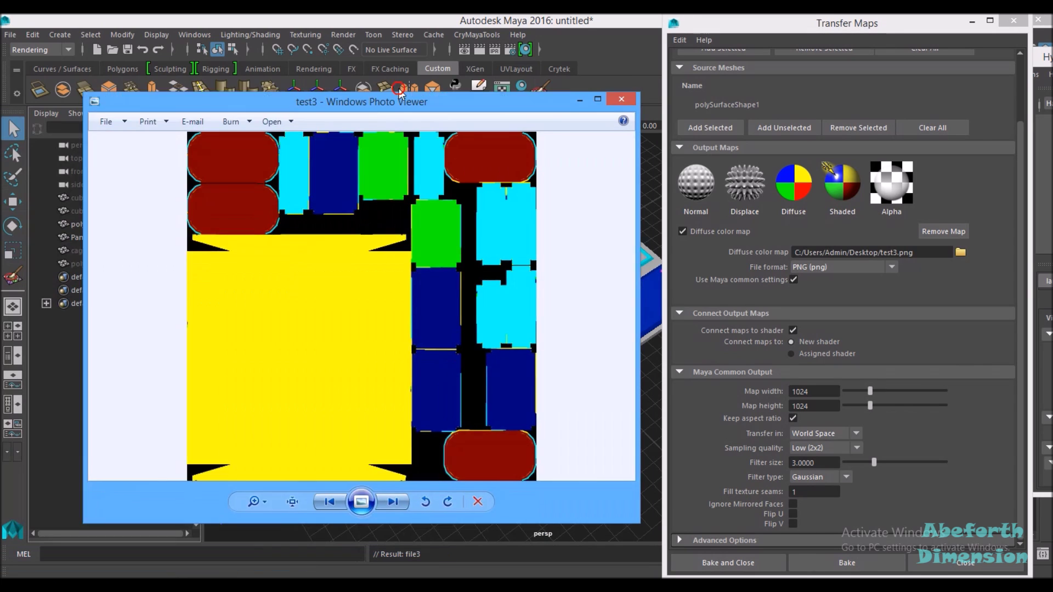
drag(361, 99, 506, 74)
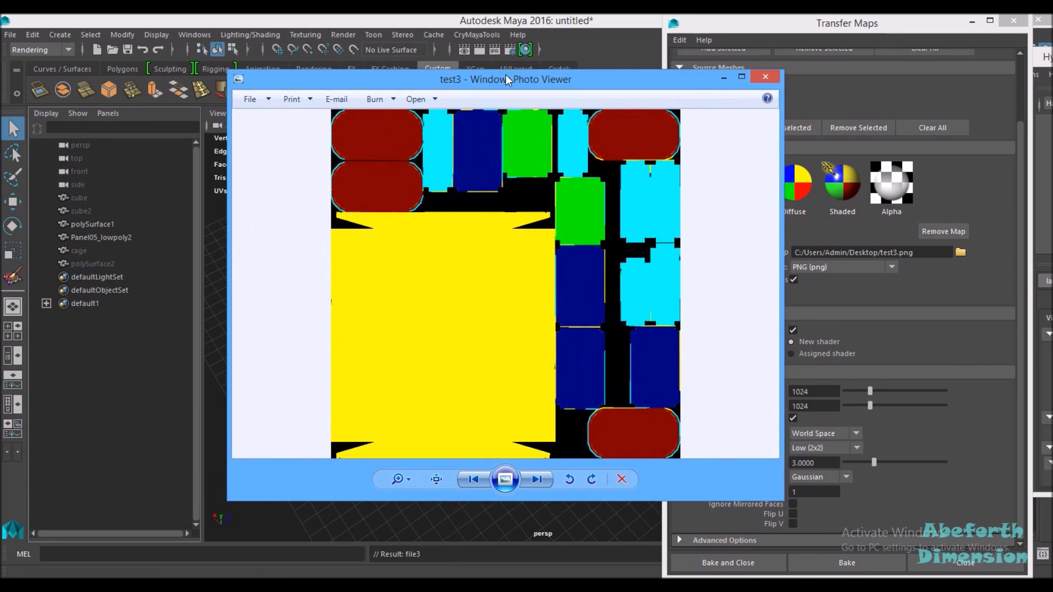
double_click(505, 74)
scroll(645, 238, up, 3)
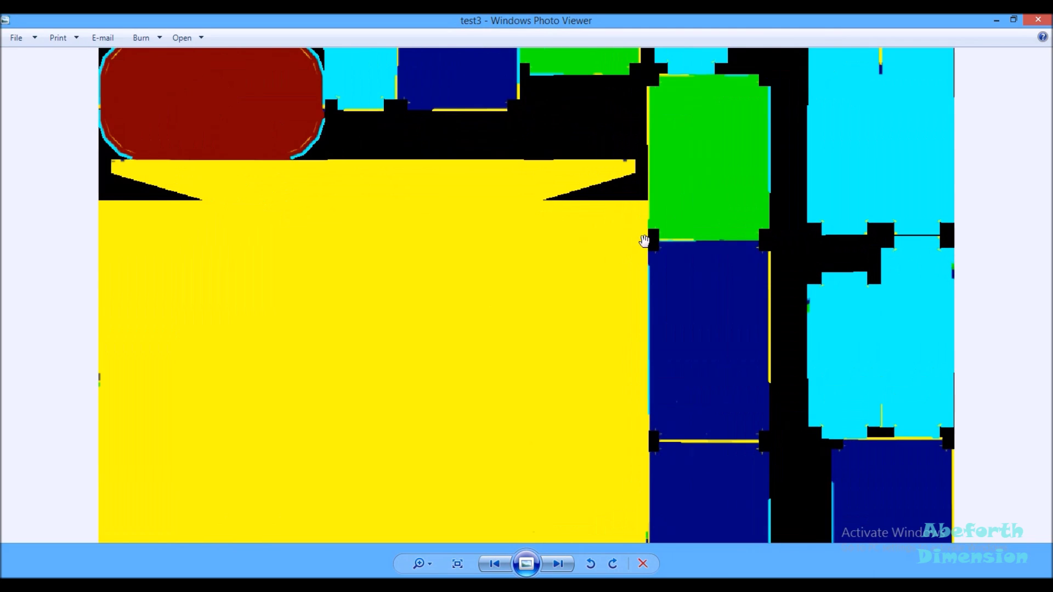
drag(681, 301, 536, 50)
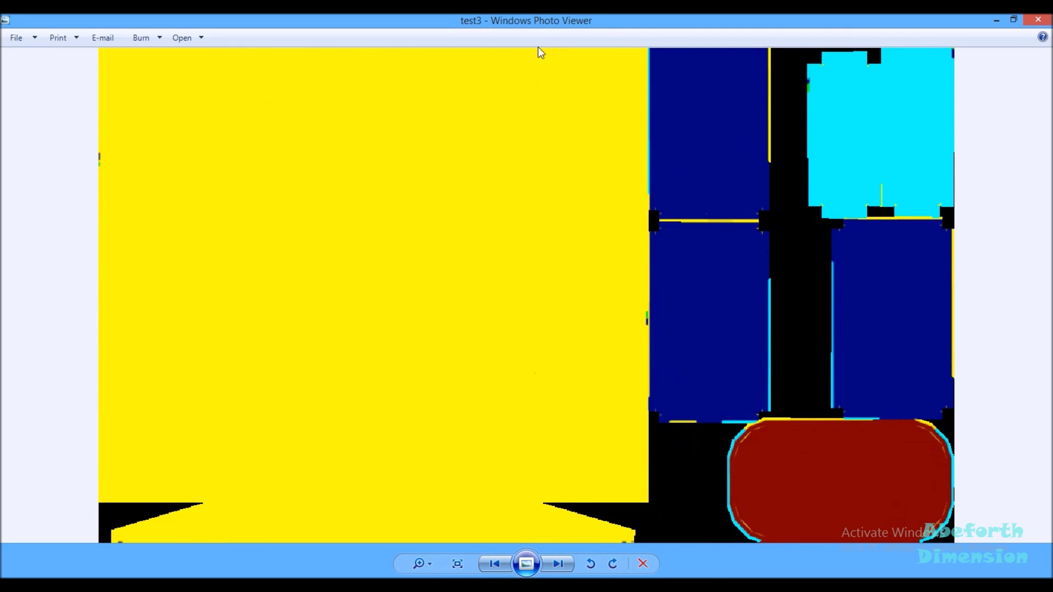
scroll(760, 398, up, 1)
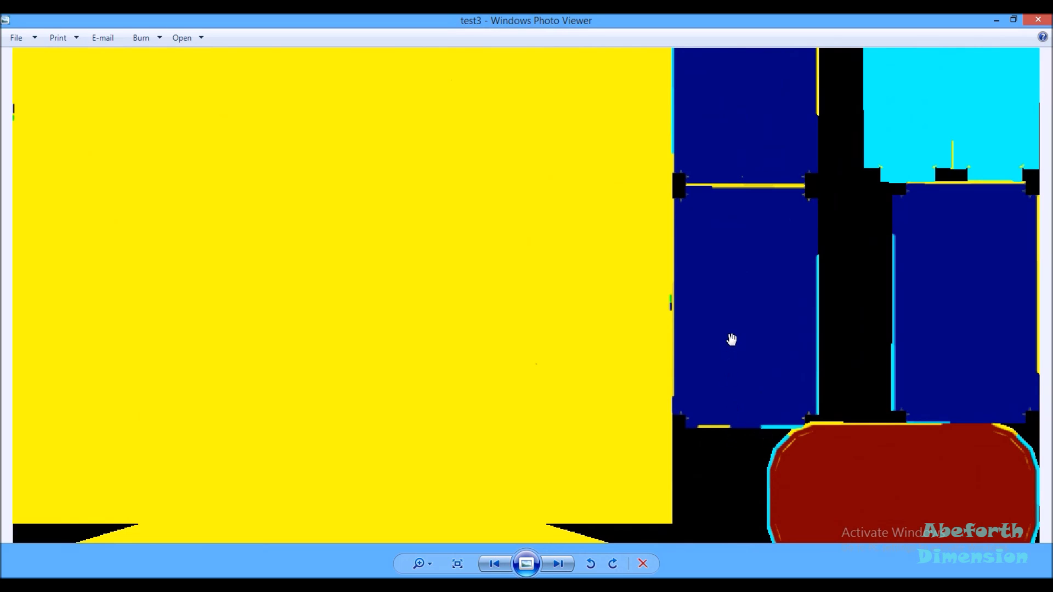
scroll(732, 344, down, 3)
click(593, 219)
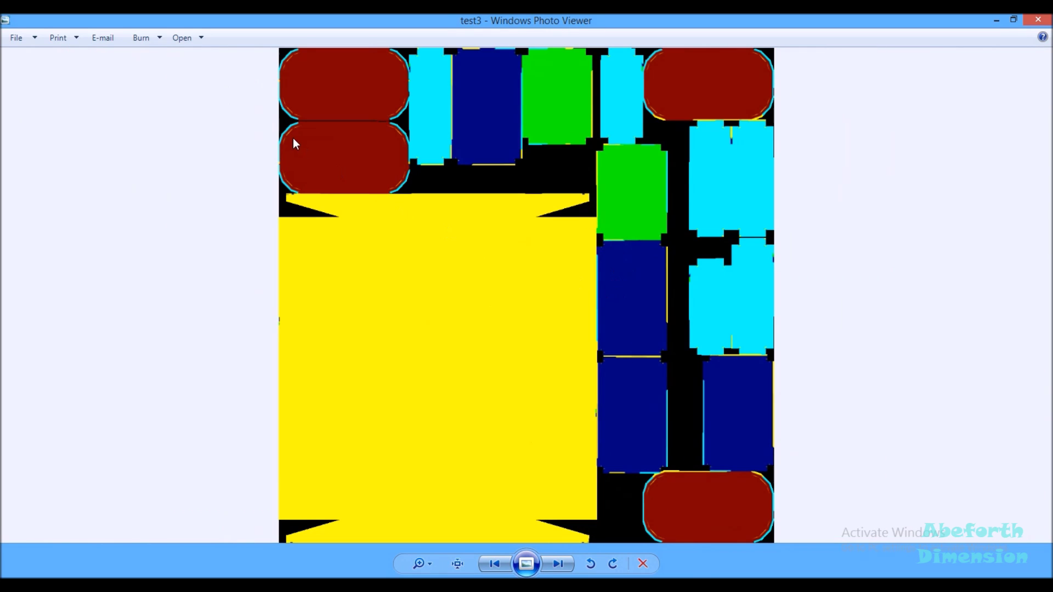
click(501, 23)
double_click(500, 24)
Close the Transfer Maps window and hide the high-poly polySurface1 with Ctrl+H
key(alt+Tab)
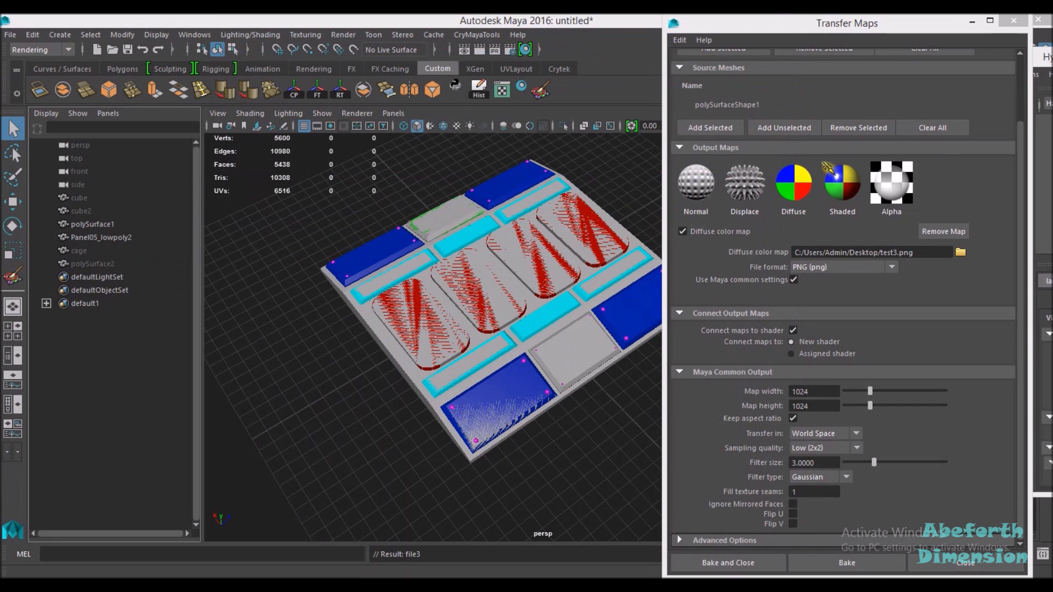
click(111, 223)
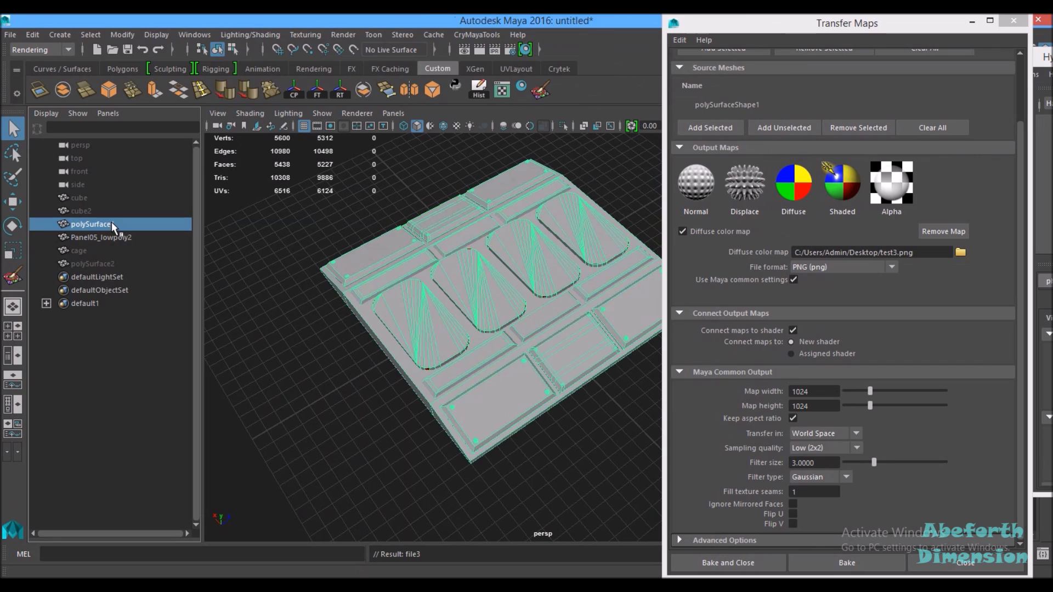
click(1013, 22)
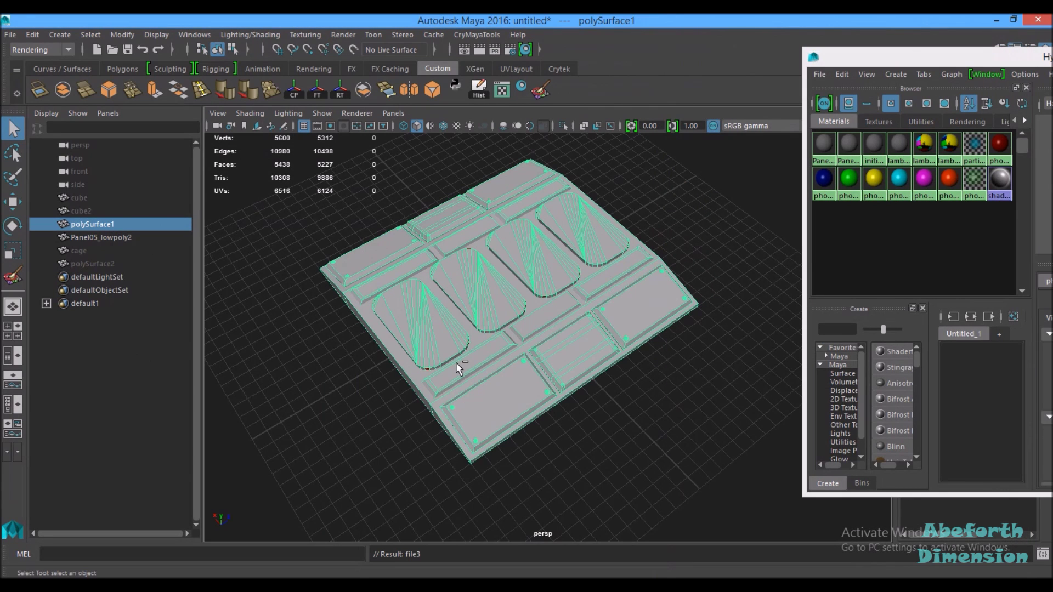
key(ctrl+h)
Close the floating Hypershade material editor and select Panel05_lowpoly2
drag(927, 56, 941, 133)
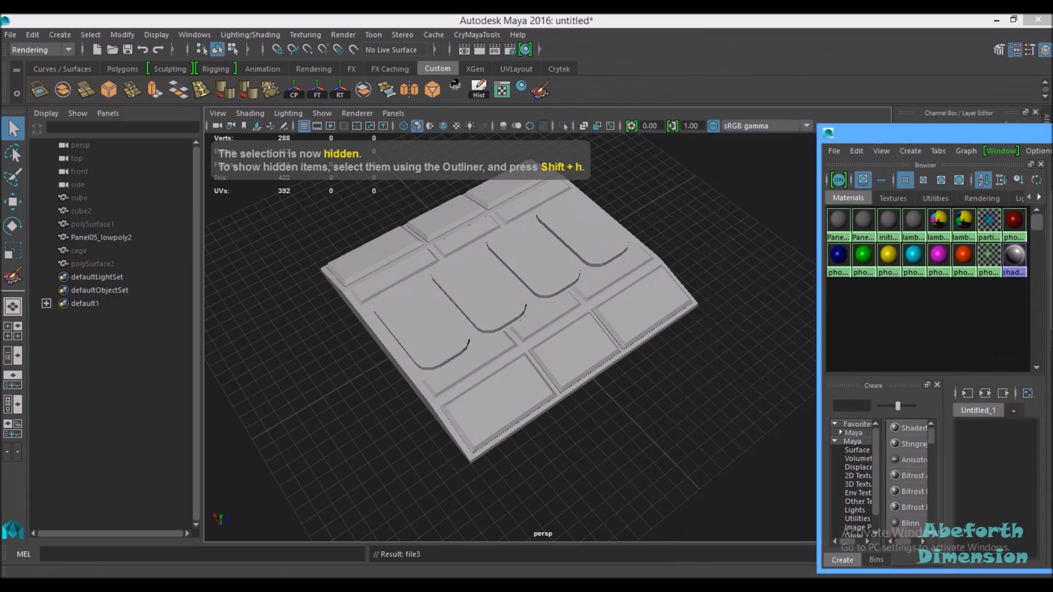
key(alt+F4)
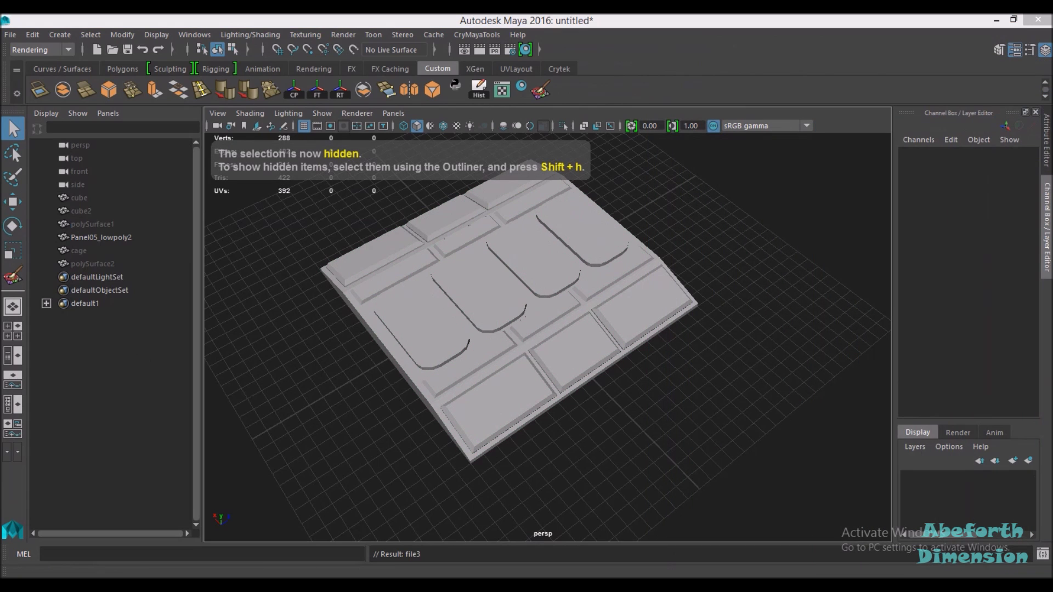
click(104, 237)
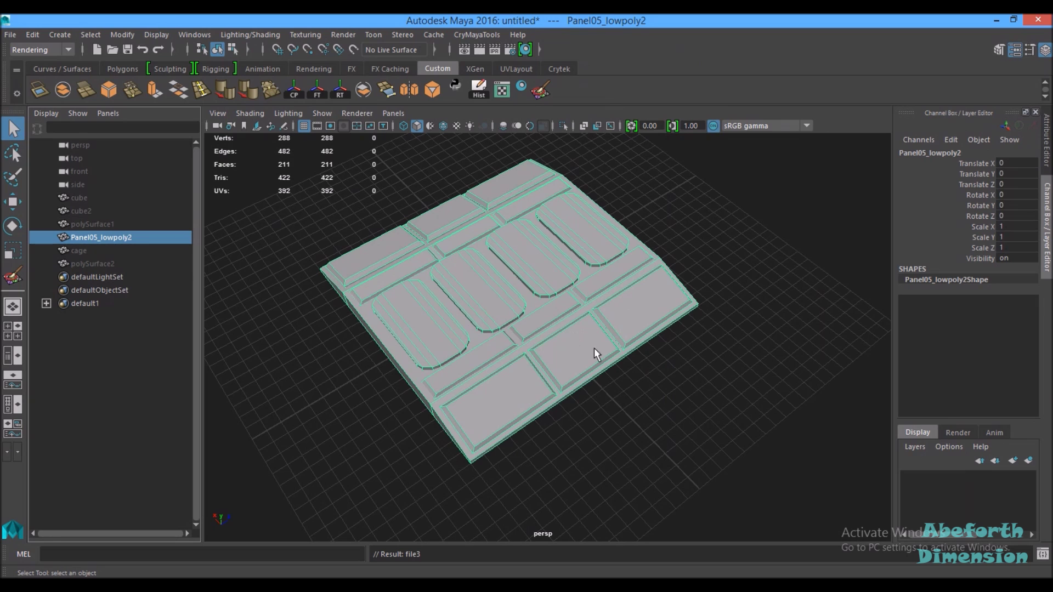
Turn on textured display (6) and inspect Panel05_lowpoly2's baked red, cyan, blue, green and yellow tiles
key(6)
click(658, 384)
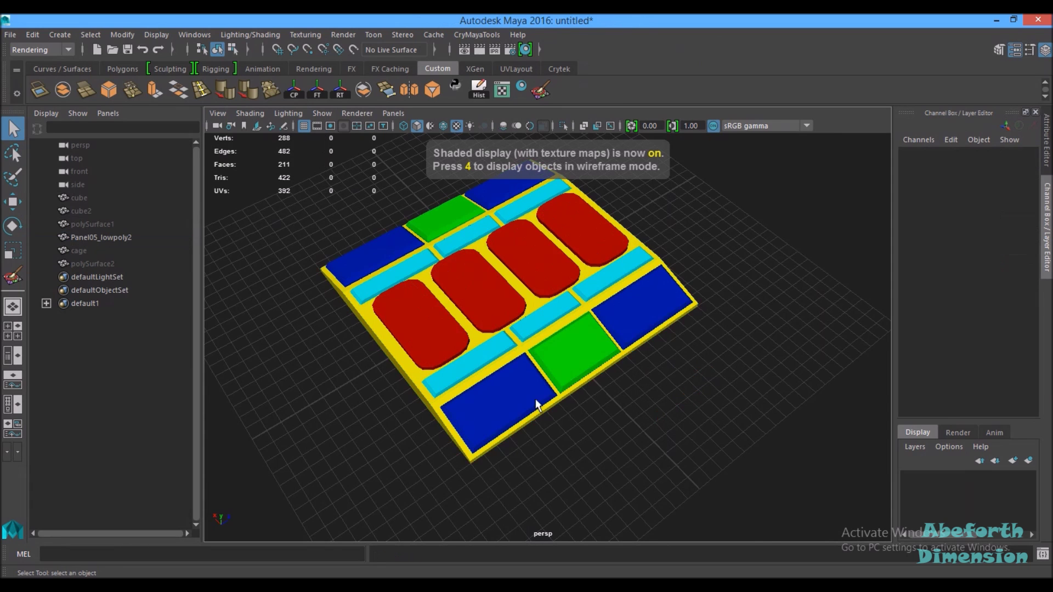
scroll(536, 405, up, 8)
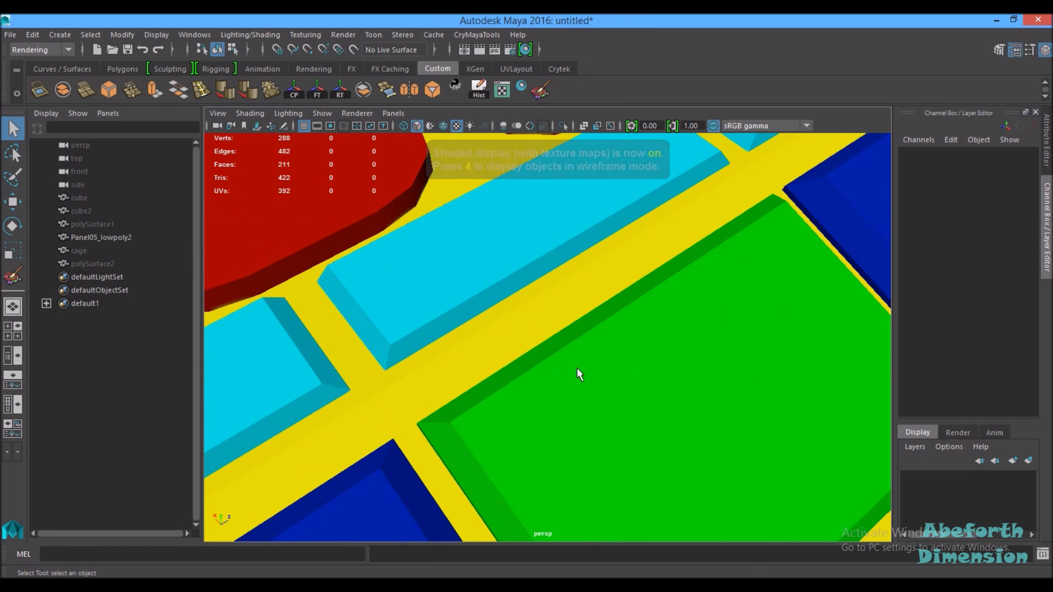
scroll(585, 374, down, 3)
alt+drag(595, 381, 503, 358)
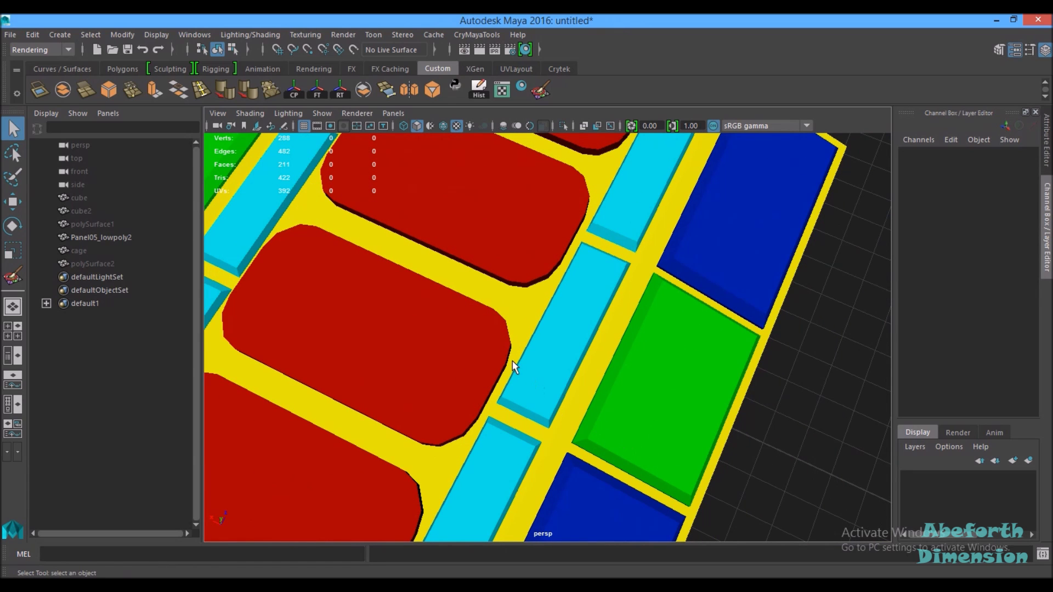
alt+middle_drag(513, 361, 611, 364)
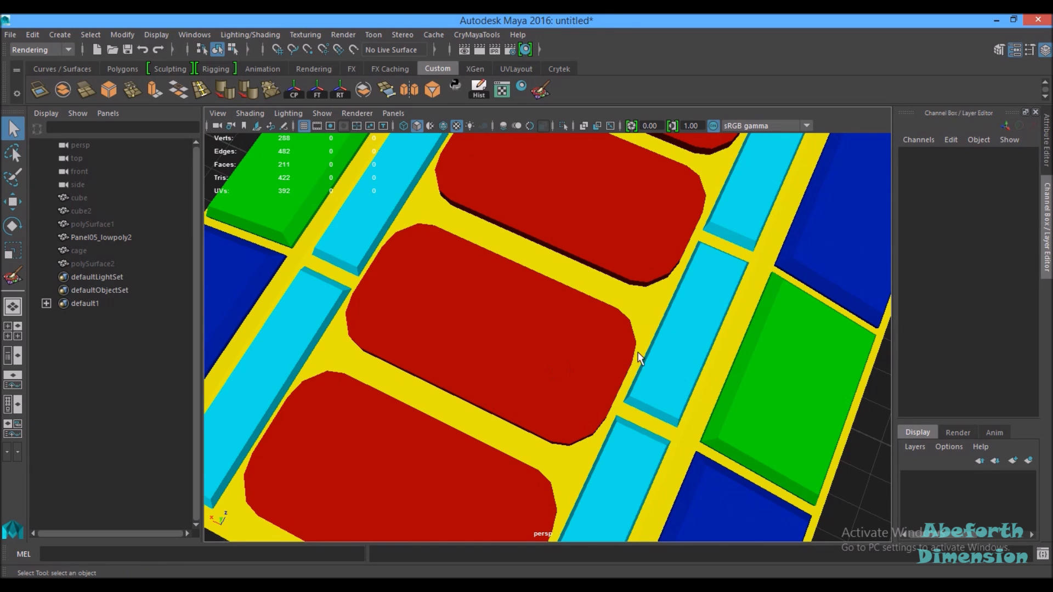
alt+drag(656, 386, 583, 390)
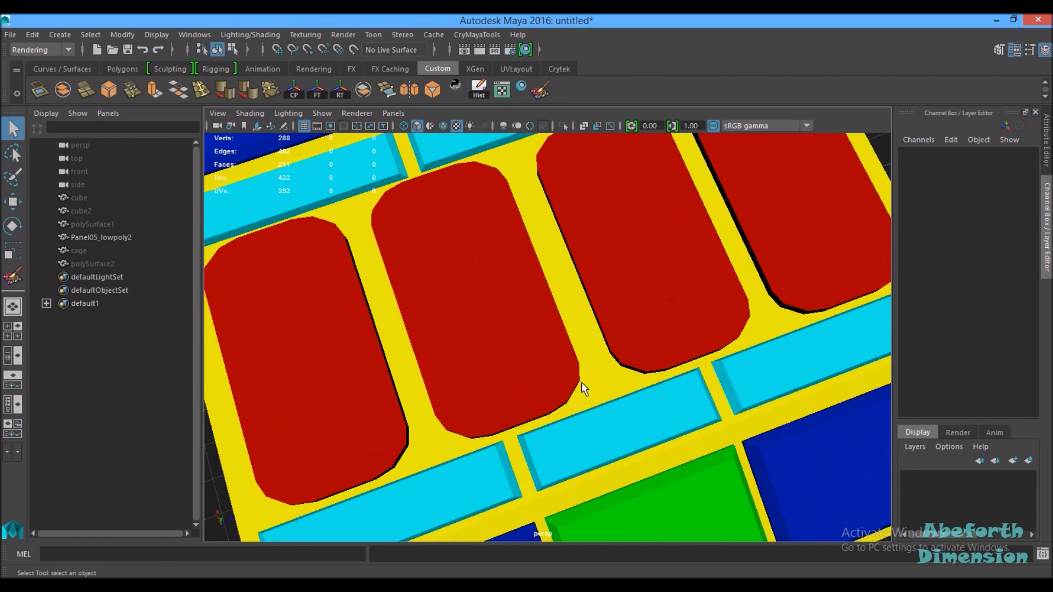
click(500, 91)
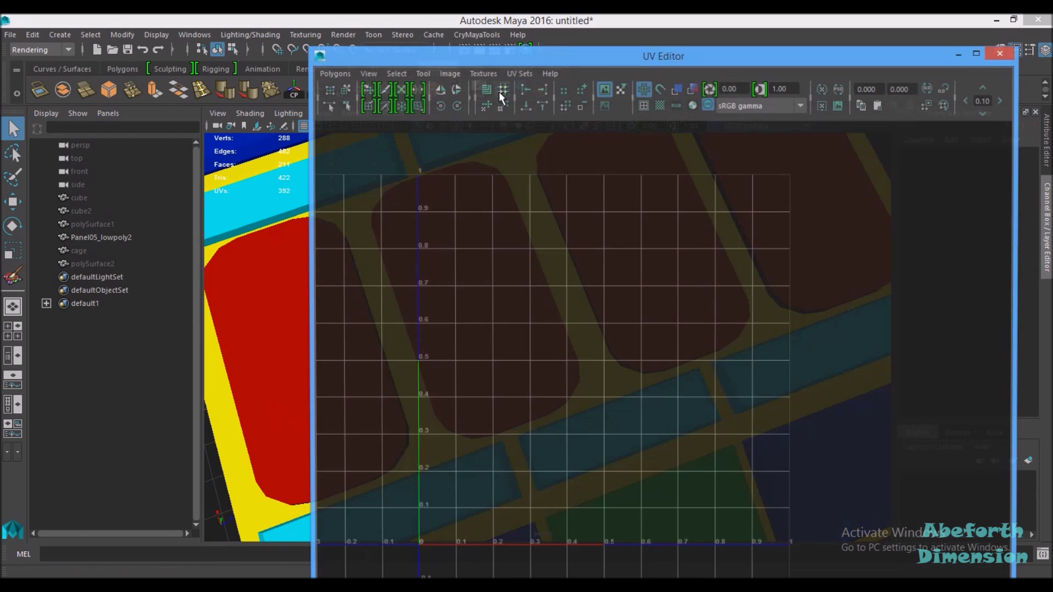
click(268, 307)
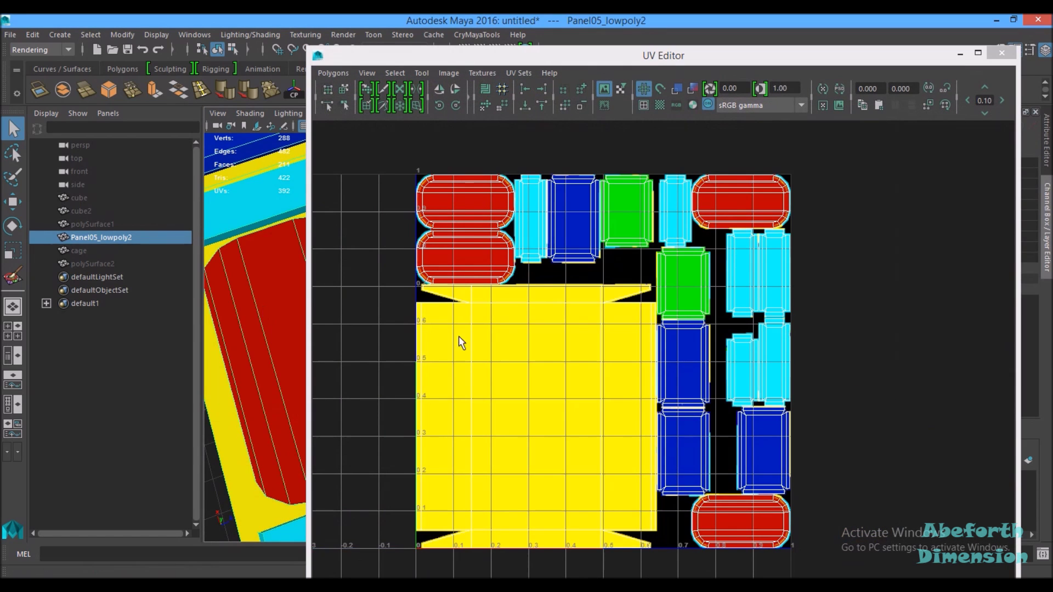
alt+right_drag(640, 267, 724, 283)
scroll(724, 285, up, 3)
scroll(731, 297, up, 3)
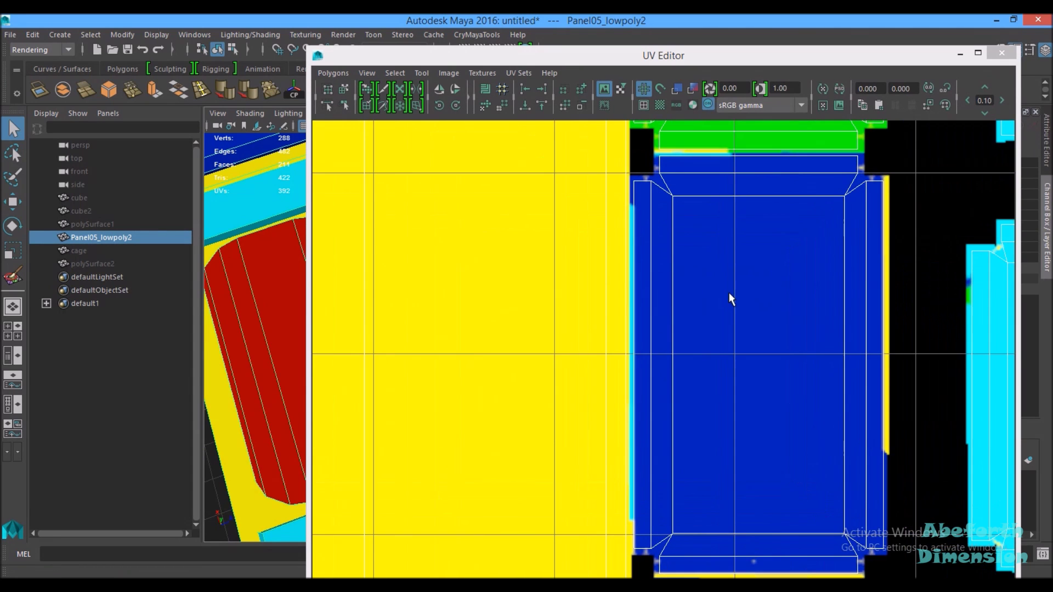
scroll(647, 246, up, 2)
scroll(636, 212, down, 3)
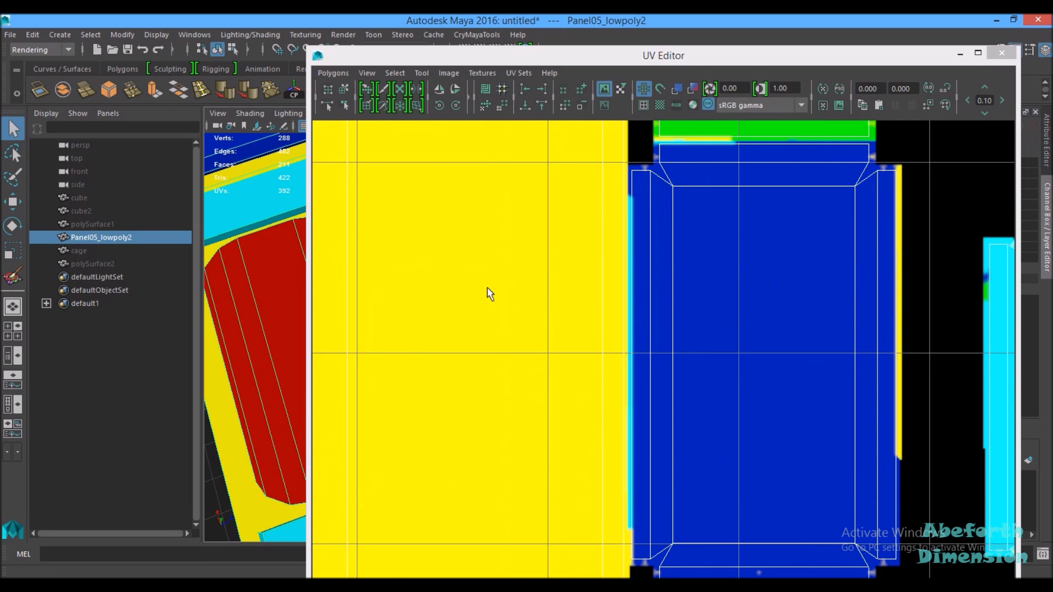
scroll(490, 283, down, 3)
key(f)
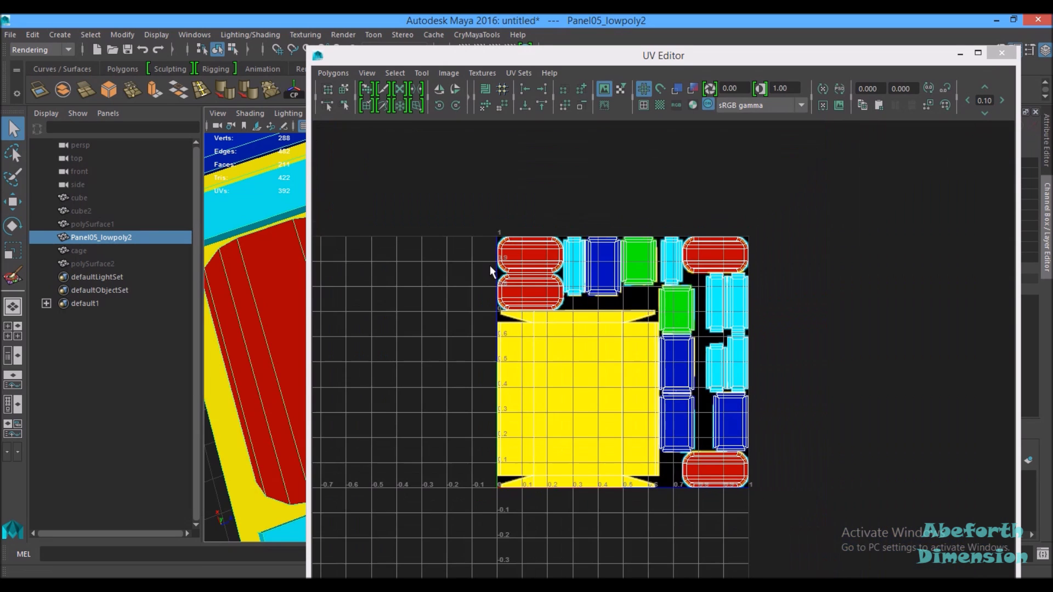
click(1001, 53)
key(f)
alt+drag(512, 317, 590, 350)
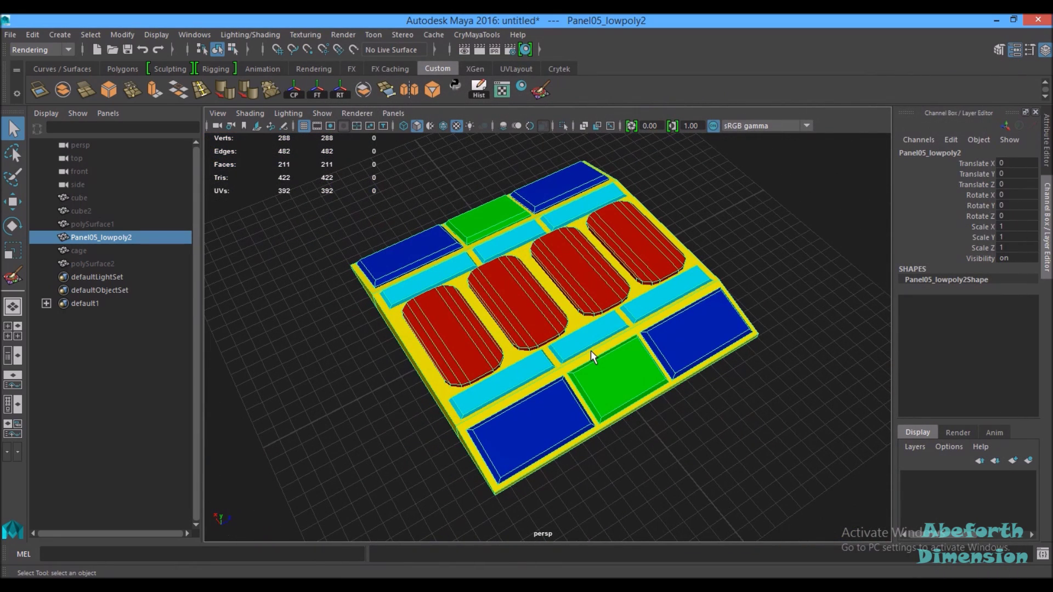